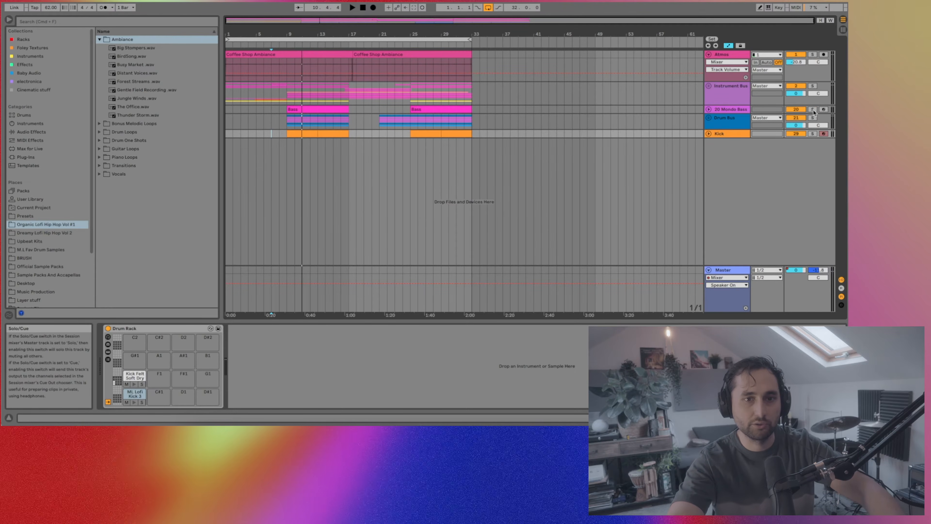
Arm the Mondo Bass track, solo the Atmos track and play its Coffee Shop Ambience clip.
click(823, 109)
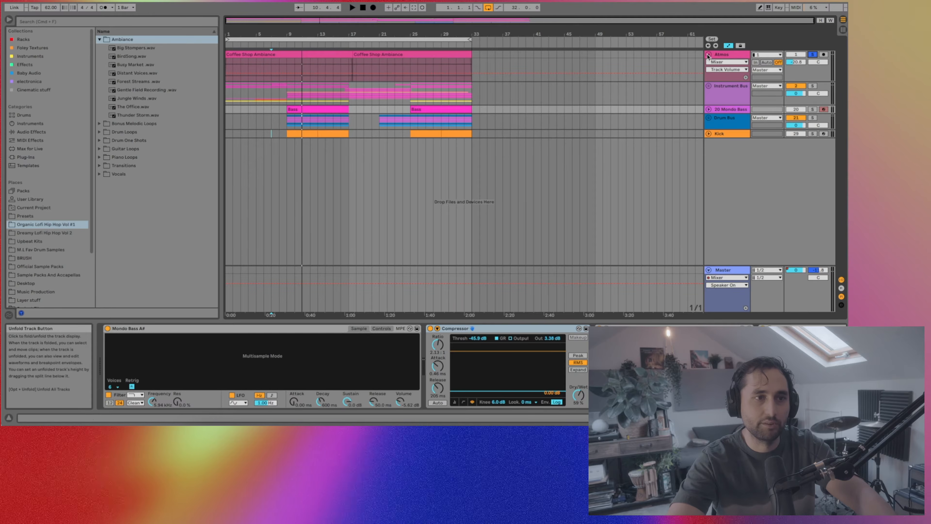
click(341, 52)
key(space)
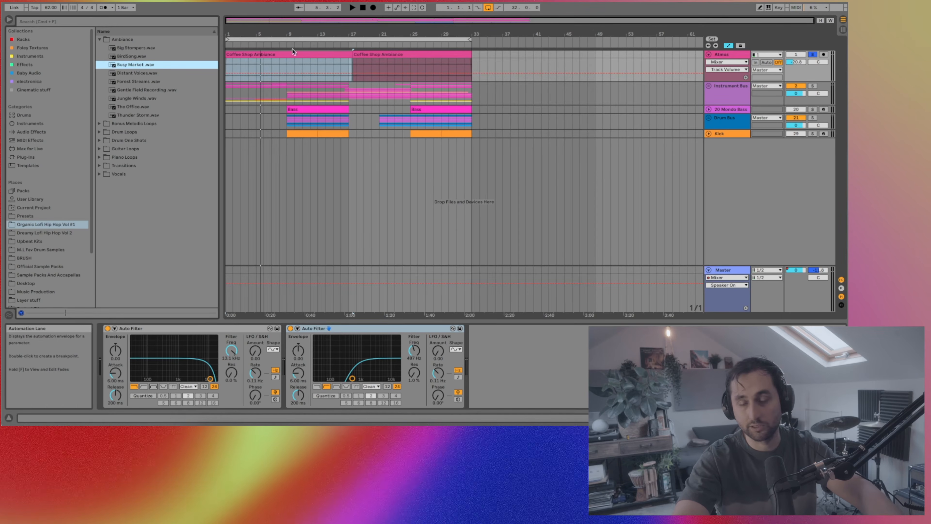
click(243, 55)
Unfold the Instrument Bus and Piano Group, solo the Piano Group and listen to it with the 4 Labs clips expanded.
click(708, 86)
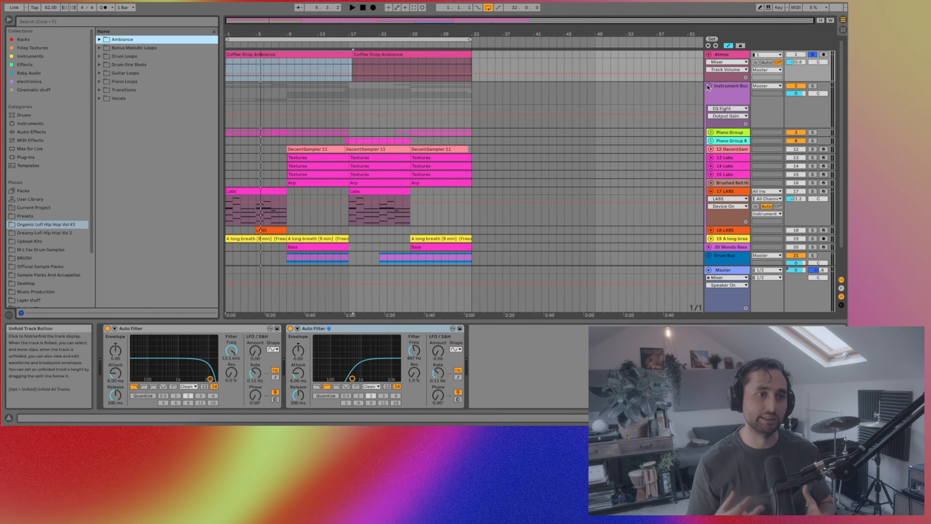
click(710, 132)
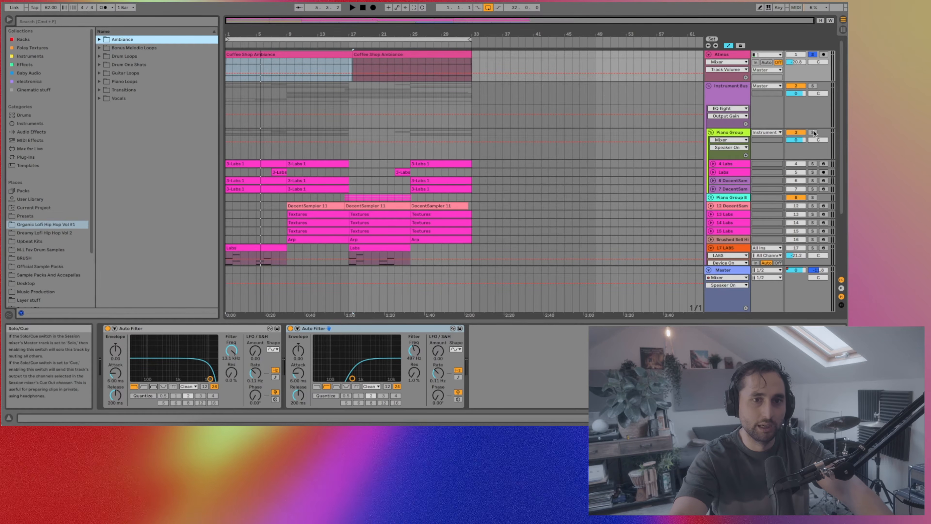
click(813, 132)
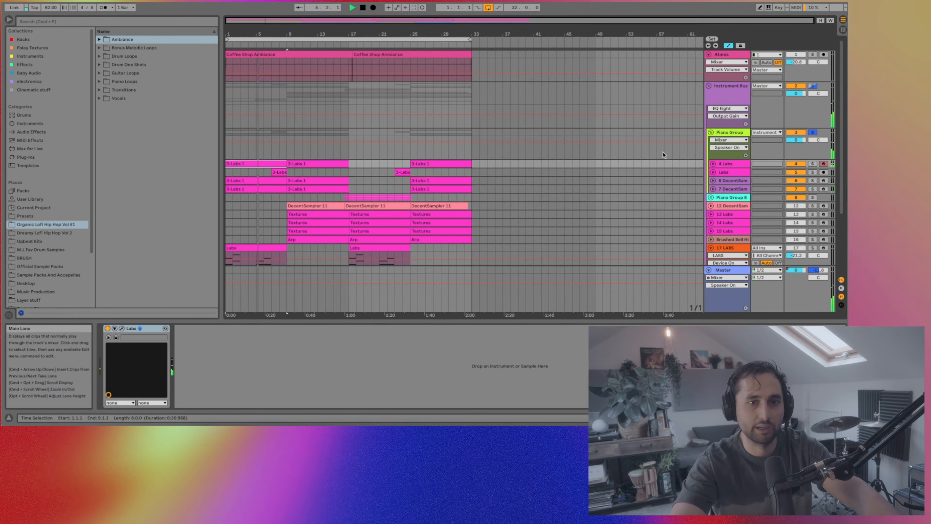
click(712, 164)
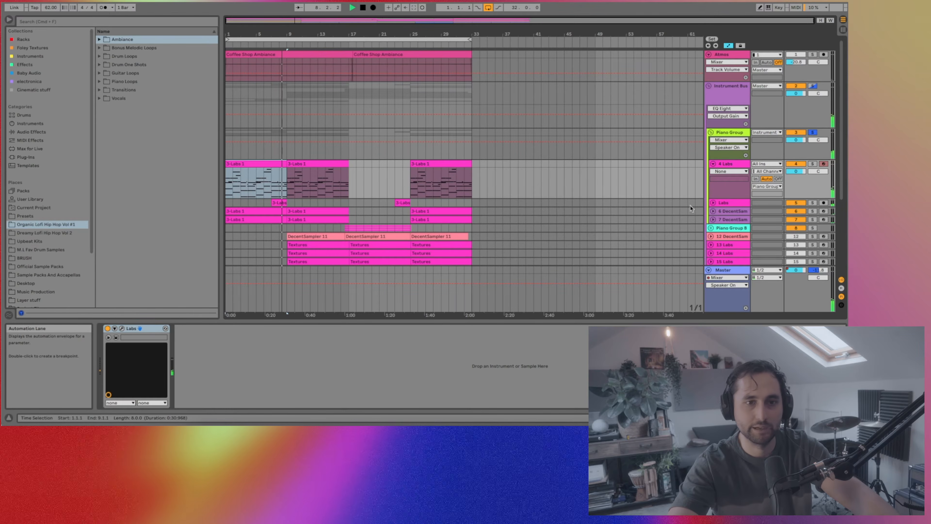
key(space)
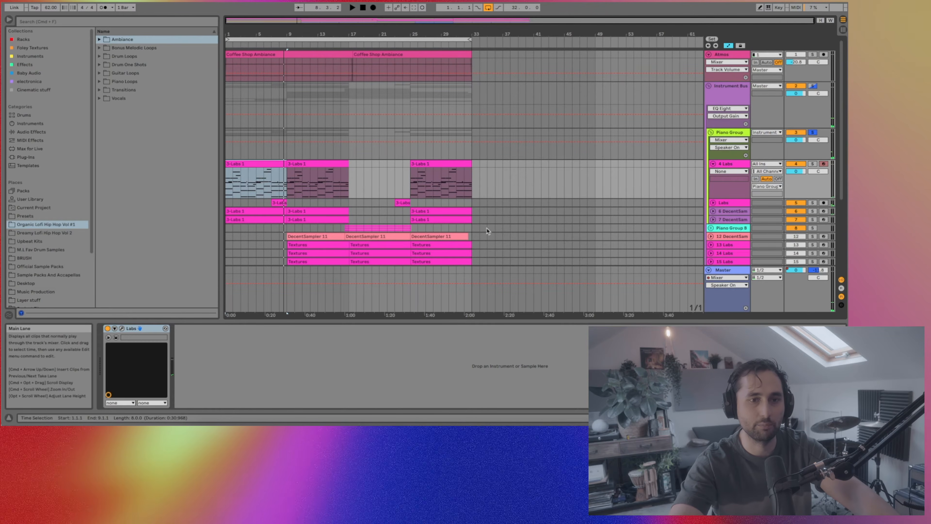
Solo Piano Group B and play the arrangement from about bar 16.
click(342, 229)
key(space)
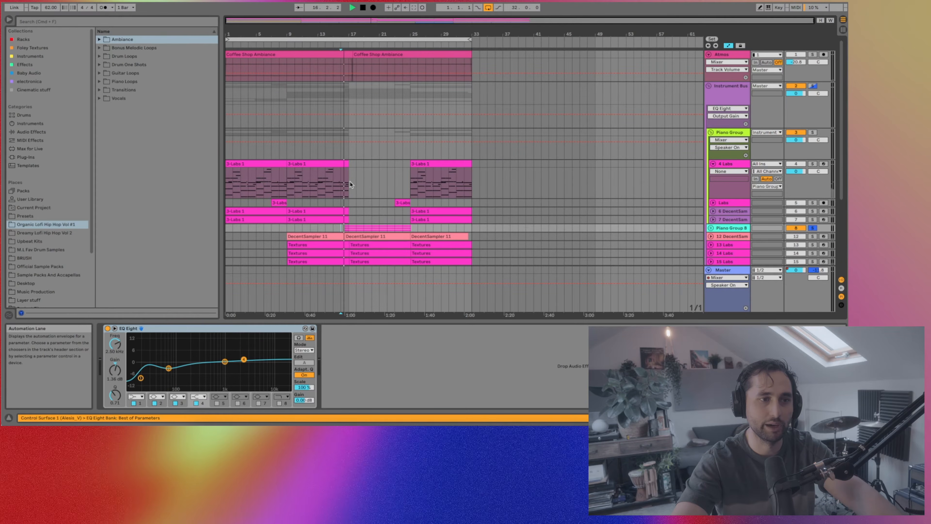
click(812, 228)
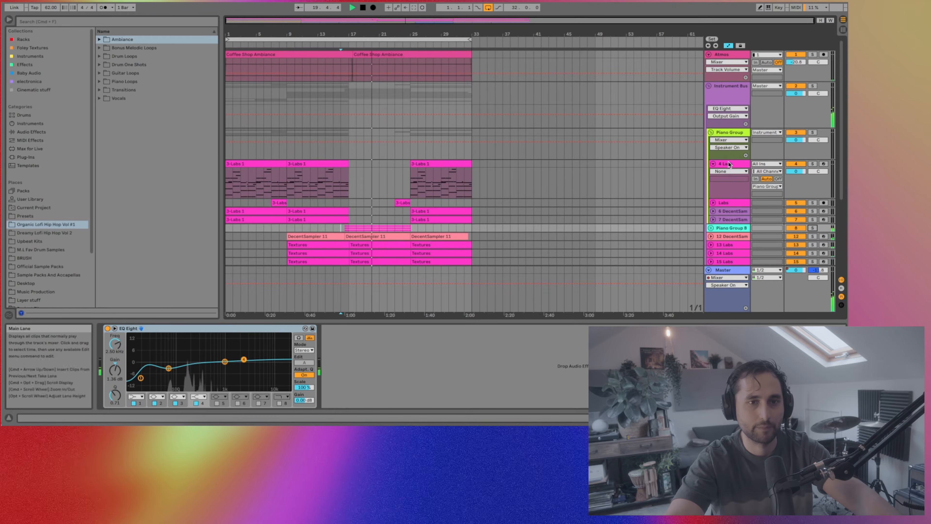
Play the first 3-Labs 1 clip with 4 Labs soloed, adding the 6 and 7 DecentSampler tracks to the solo.
click(261, 163)
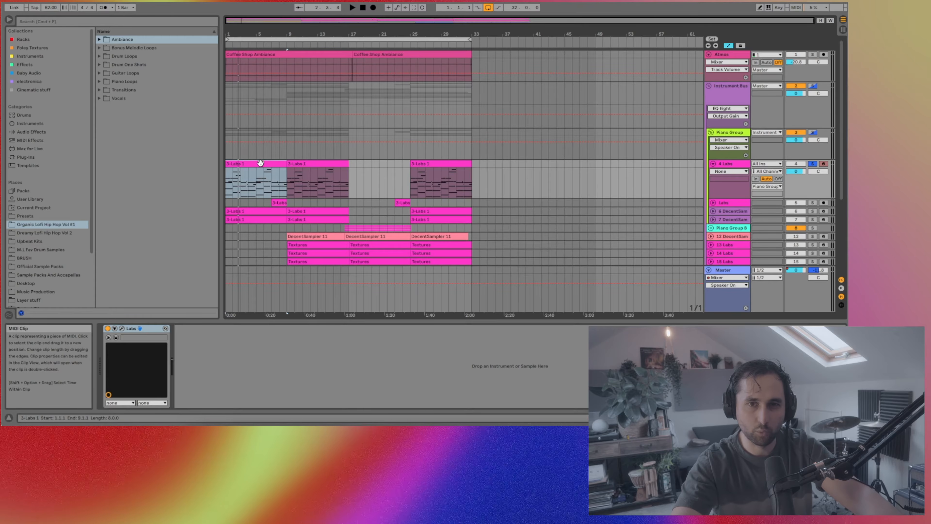
key(space)
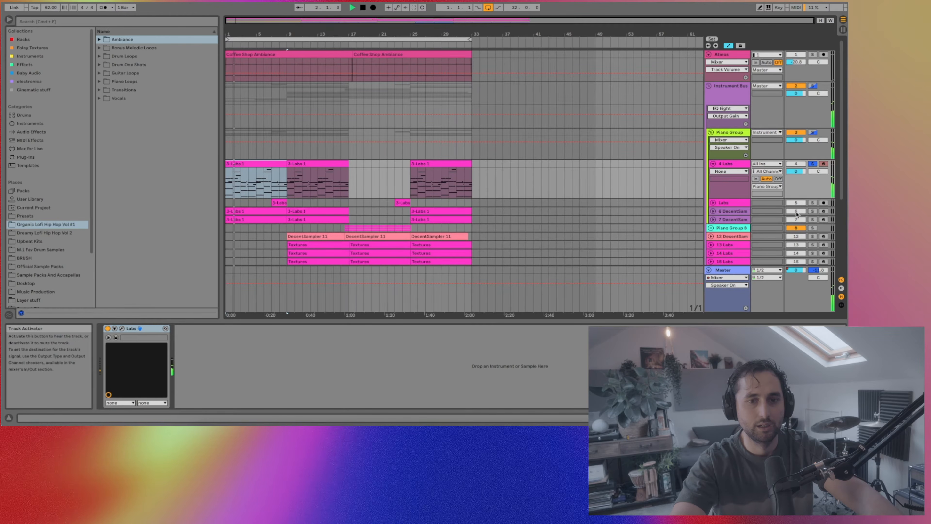
super+click(812, 211)
super+click(812, 219)
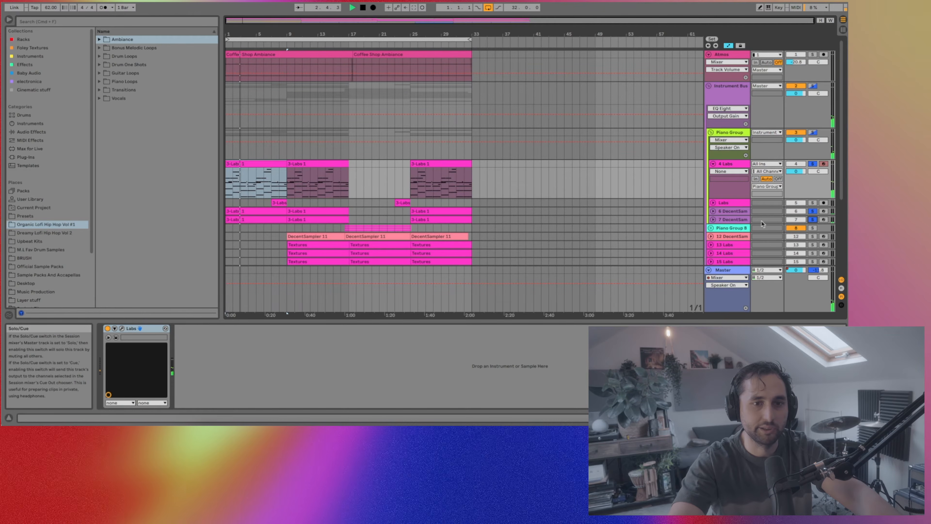
Audition the 6 DecentSampler track alone with its instrument window open and its Filter Delay device expanded.
click(721, 211)
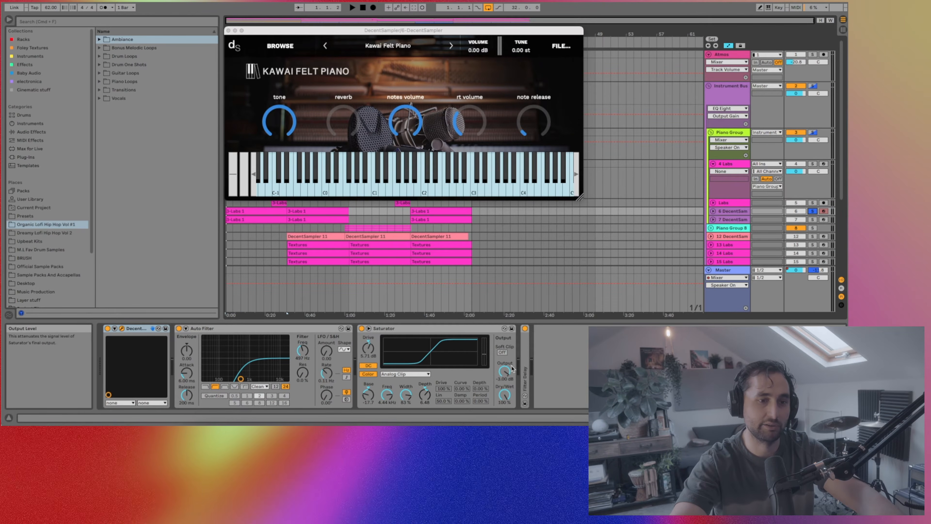
double_click(525, 360)
key(space)
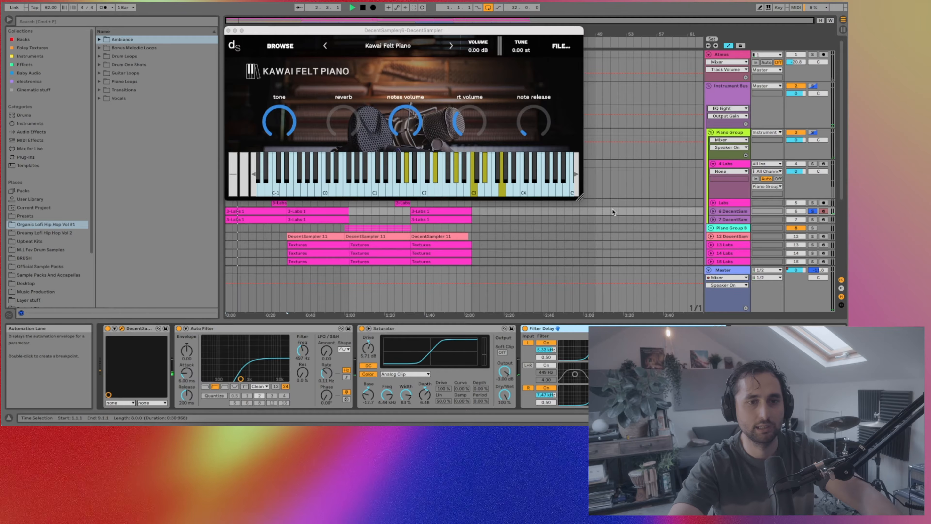
Inspect the 7 DecentSampler instrument, solo it together with 6 DecentSampler and 4 Labs, play the layers and close the instrument window.
click(742, 220)
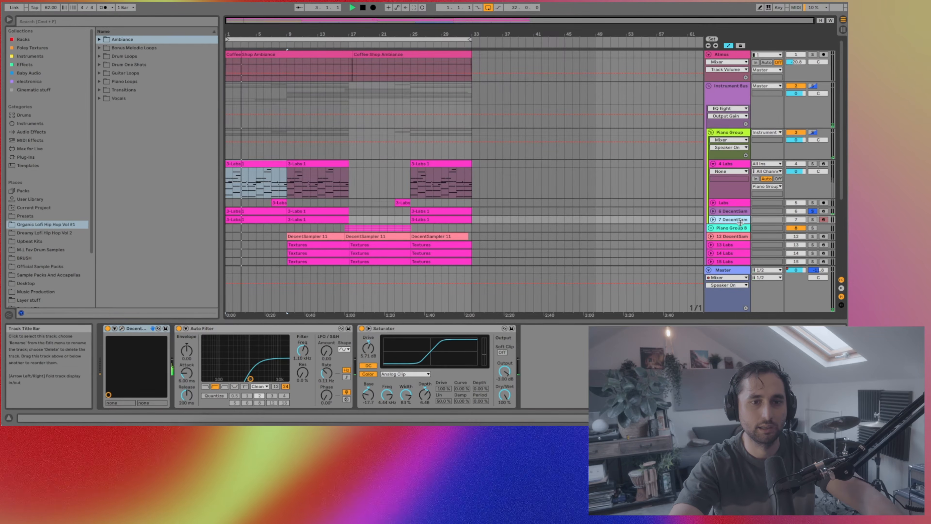
click(122, 329)
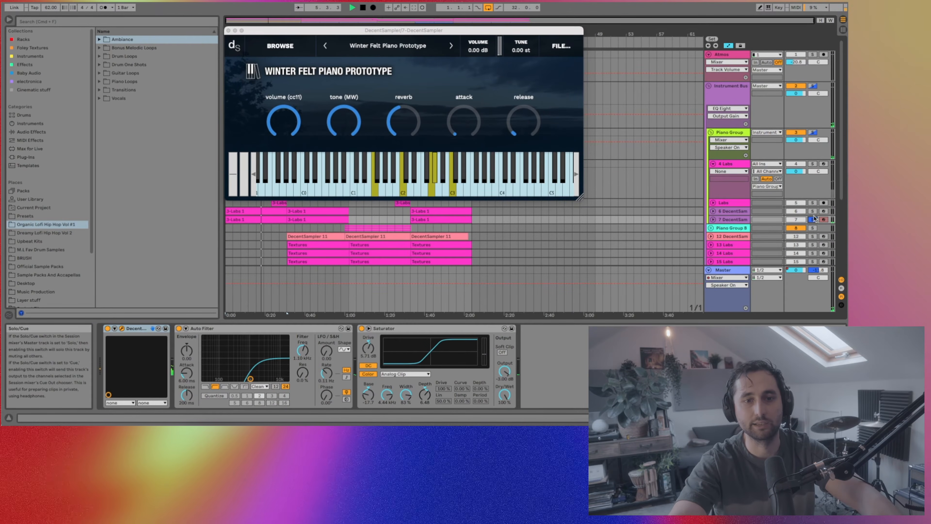
super+click(812, 211)
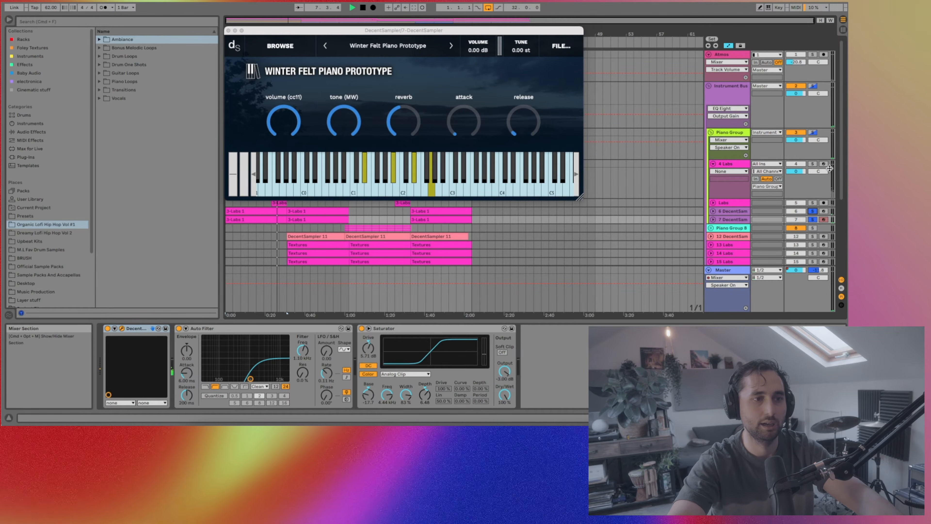
key(space)
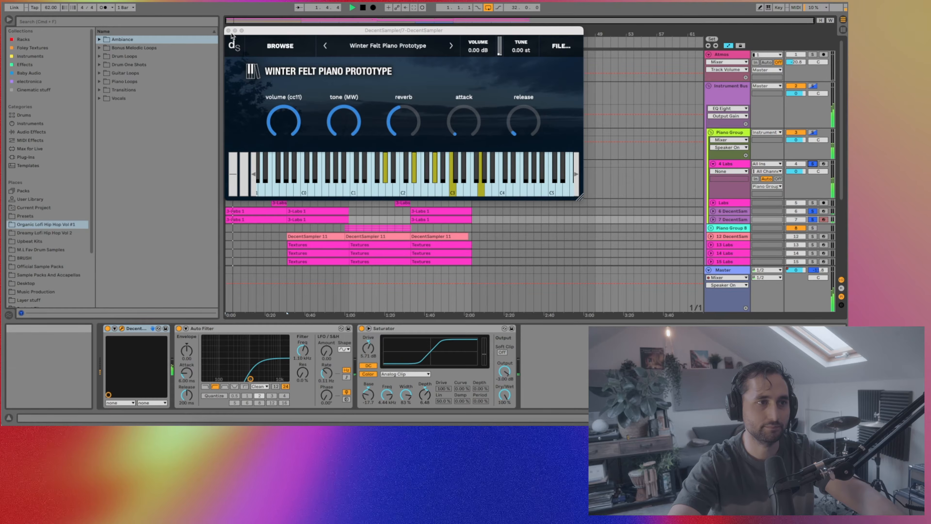
click(228, 31)
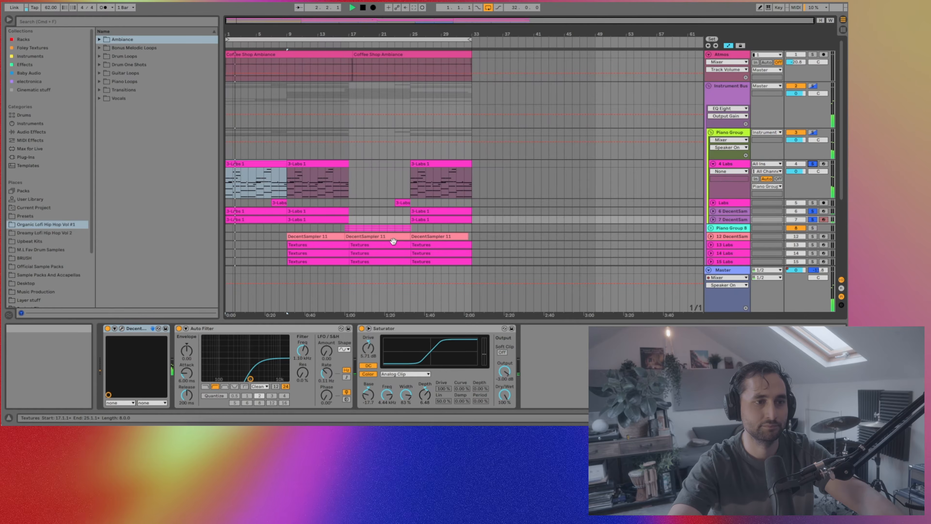
Open the first 3-Labs 1 clip on the 4 Labs track and examine its chord notes in the MIDI editor.
double_click(258, 163)
double_click(201, 253)
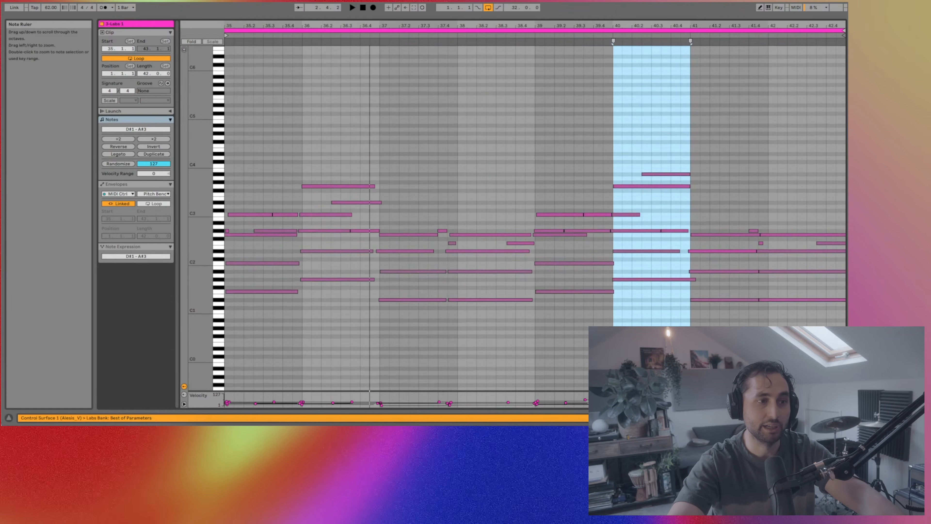
scroll(283, 232, left, 5)
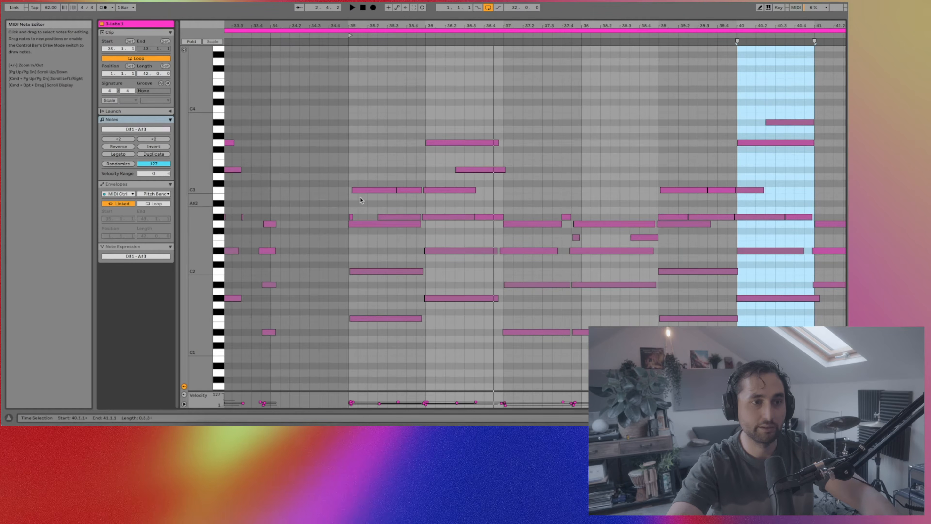
scroll(360, 200, right, 5)
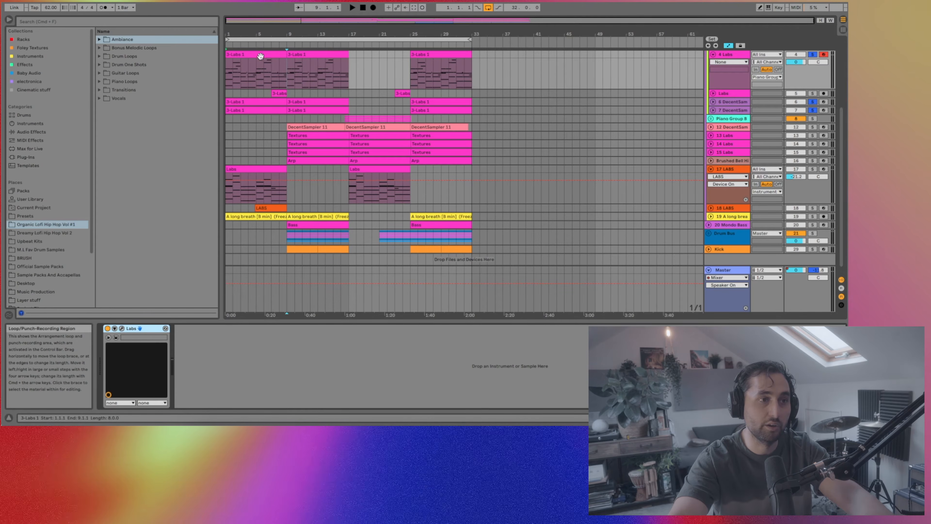
Play Piano Group B soloed from bar 17, unfolding the group to show its layered tracks and folding it again.
click(260, 55)
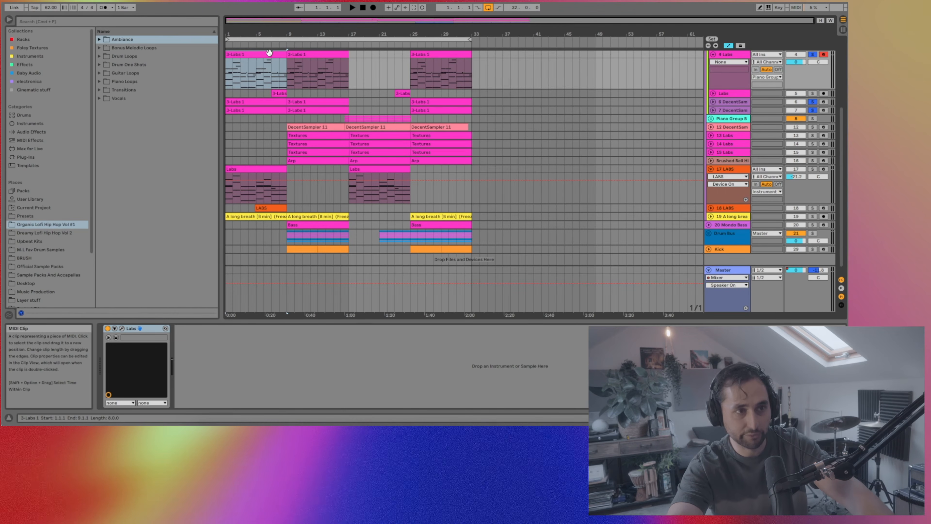
click(350, 123)
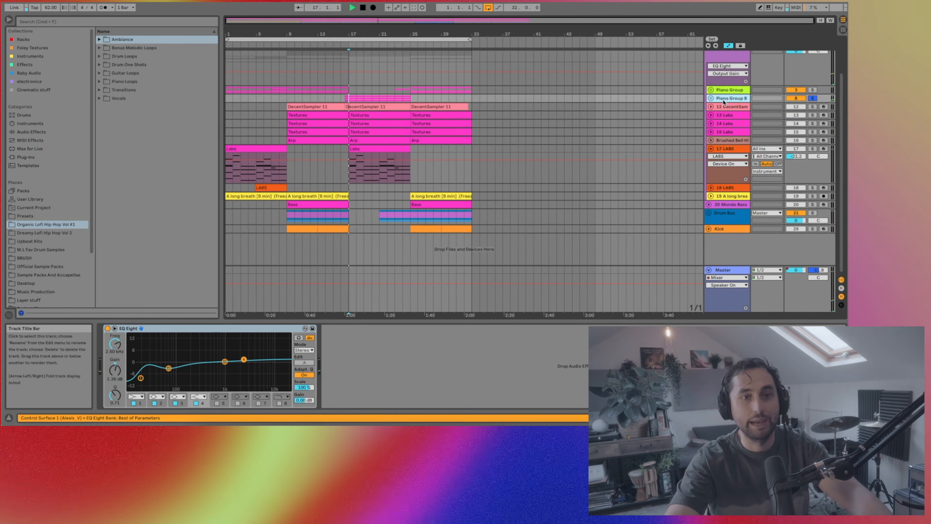
key(space)
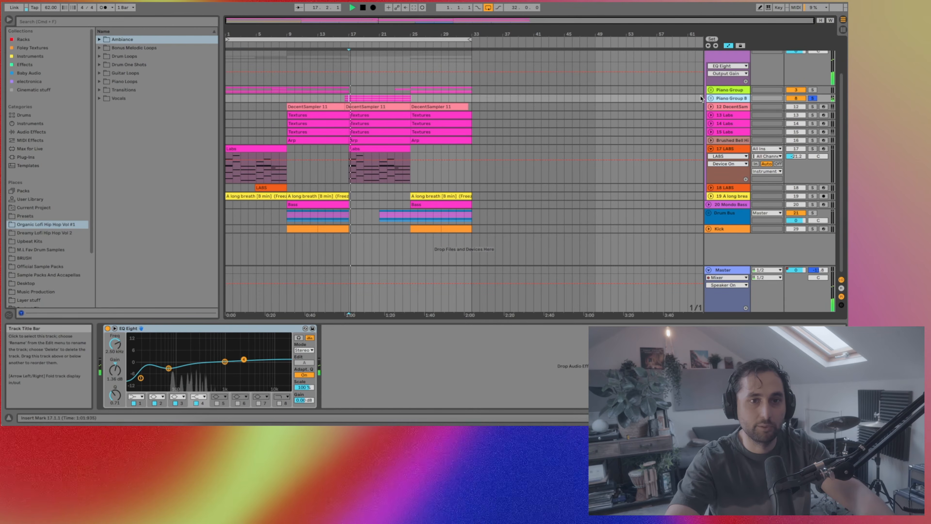
click(710, 99)
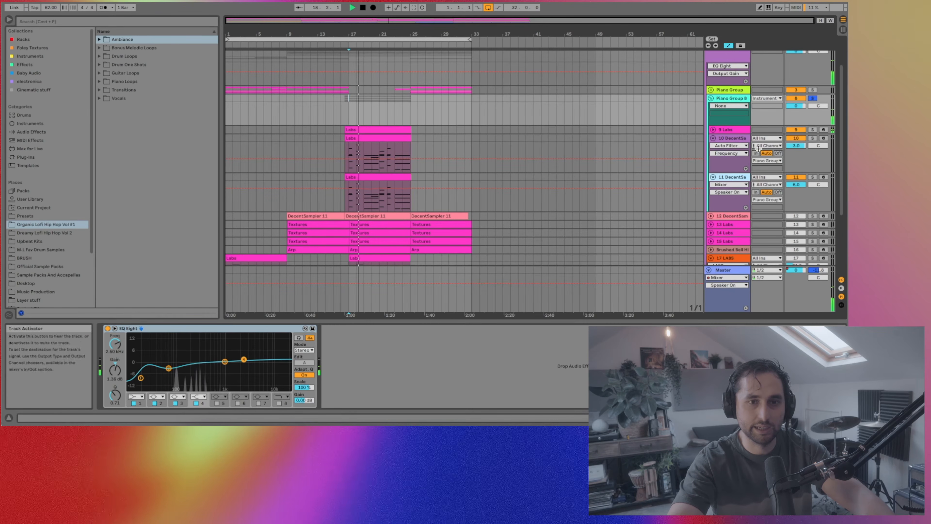
click(710, 98)
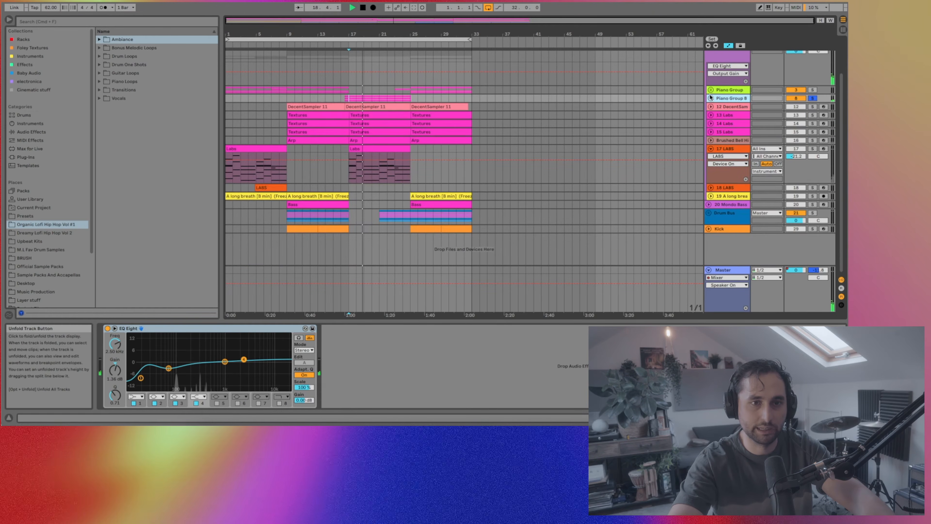
Solo the unfolded Piano Group, play from its short Labs audio clip at bar 7 and expand that track.
click(710, 90)
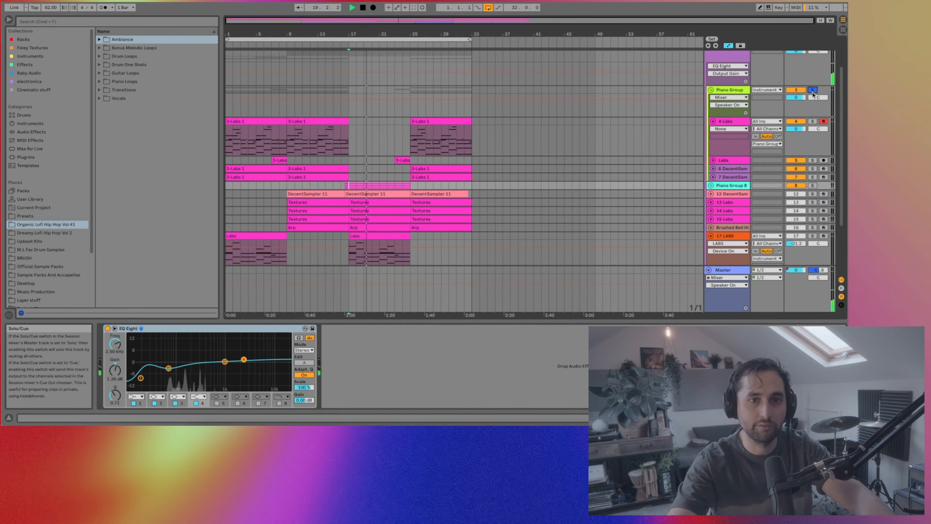
key(space)
click(279, 160)
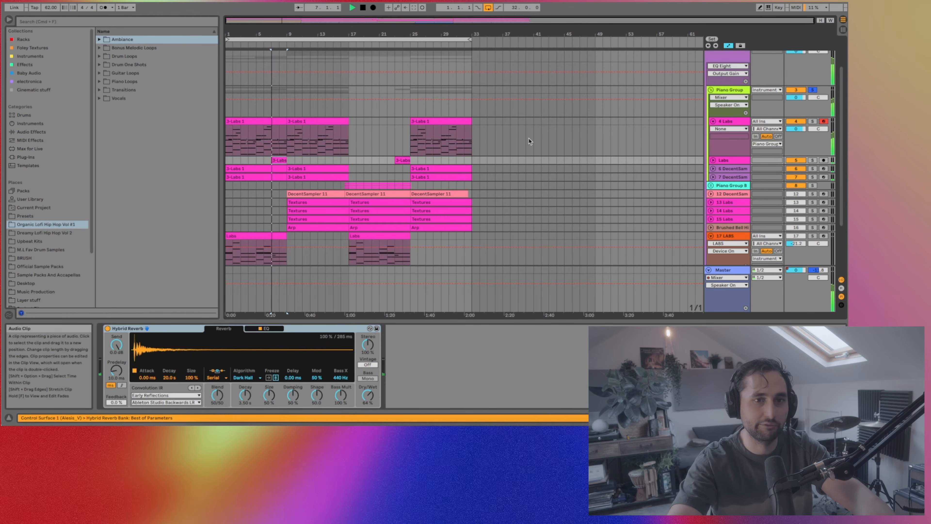
click(712, 160)
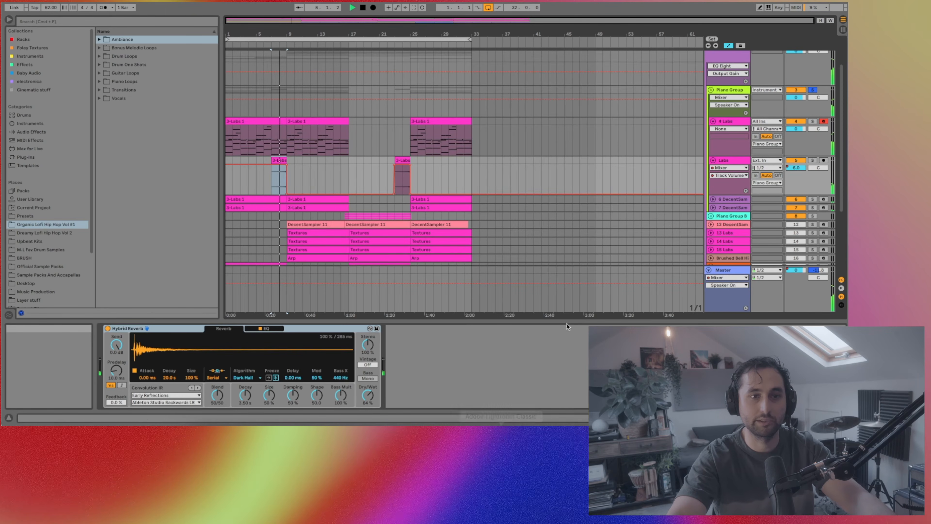
Solo the 12 DecentSampler track and inspect its instrument window and effects chain through to the Filter Delay.
scroll(789, 112, up, 2)
click(812, 86)
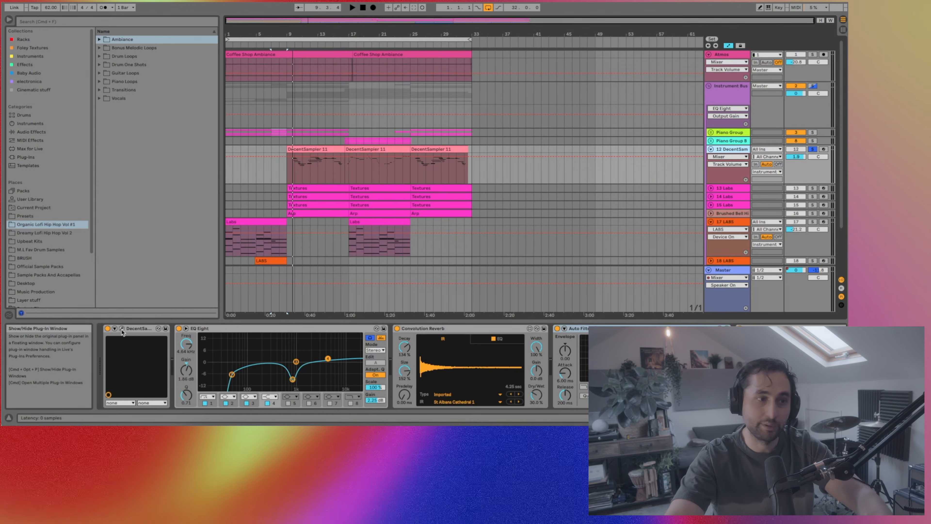
click(122, 328)
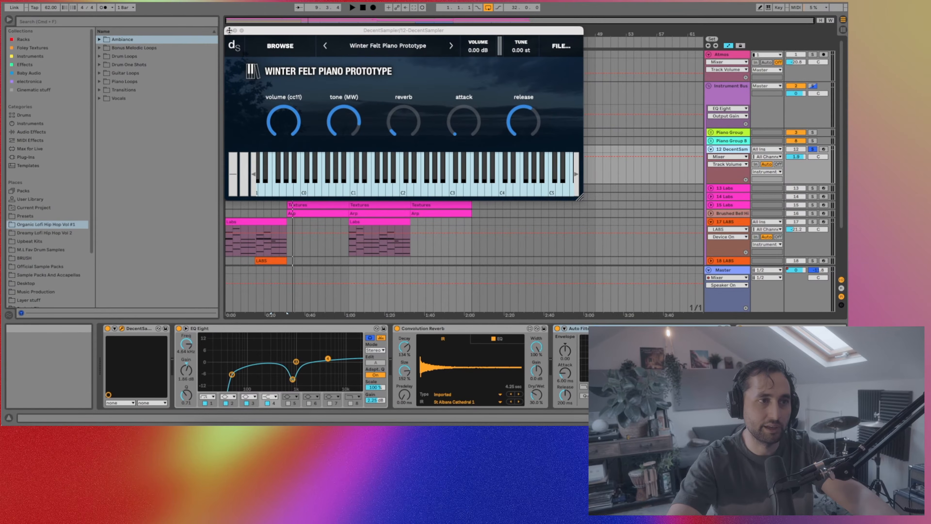
click(230, 30)
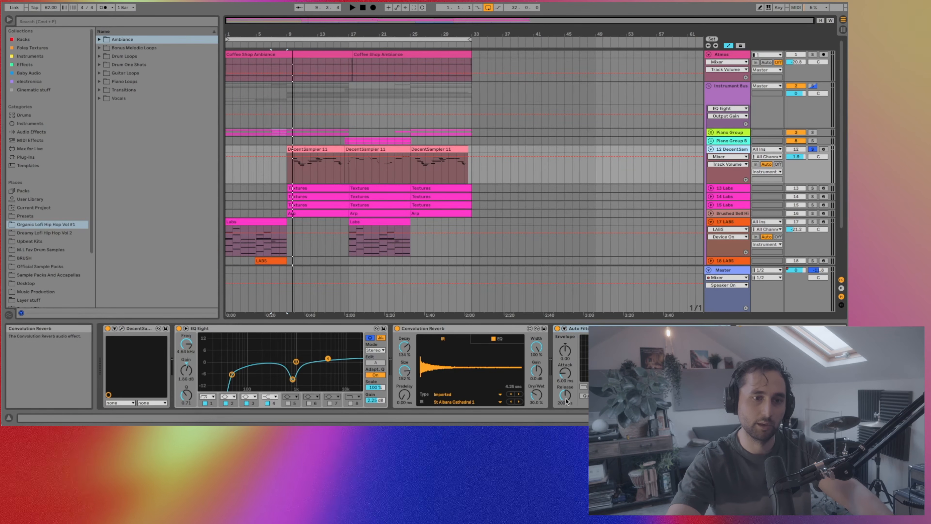
click(570, 385)
scroll(572, 386, right, 2)
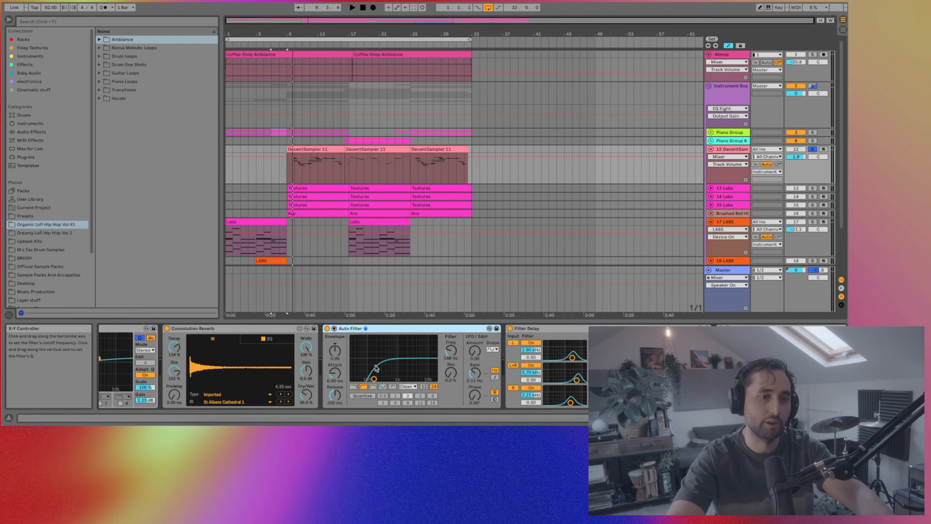
scroll(520, 353, right, 5)
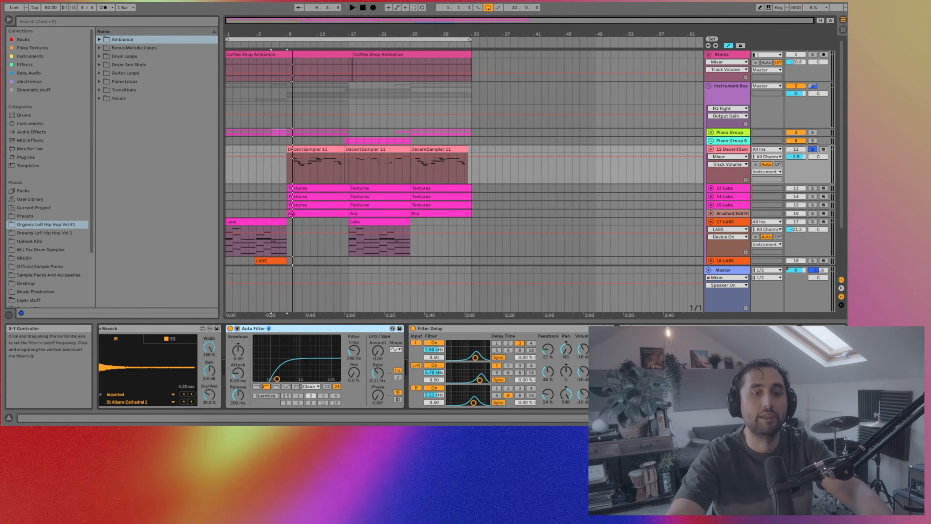
Show the Auto Filter frequency automation on the 12 DecentSampler track and audition it from bars 17, 12 and 28.
click(354, 351)
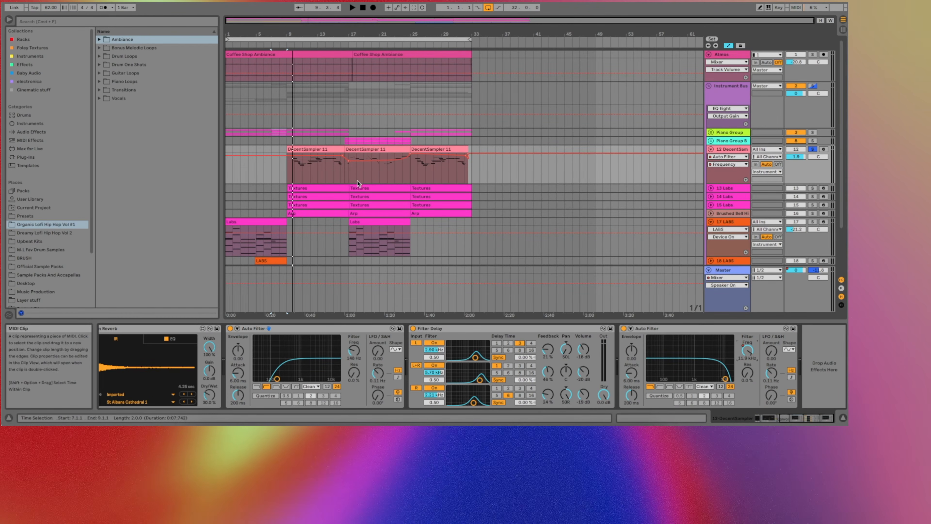
click(351, 176)
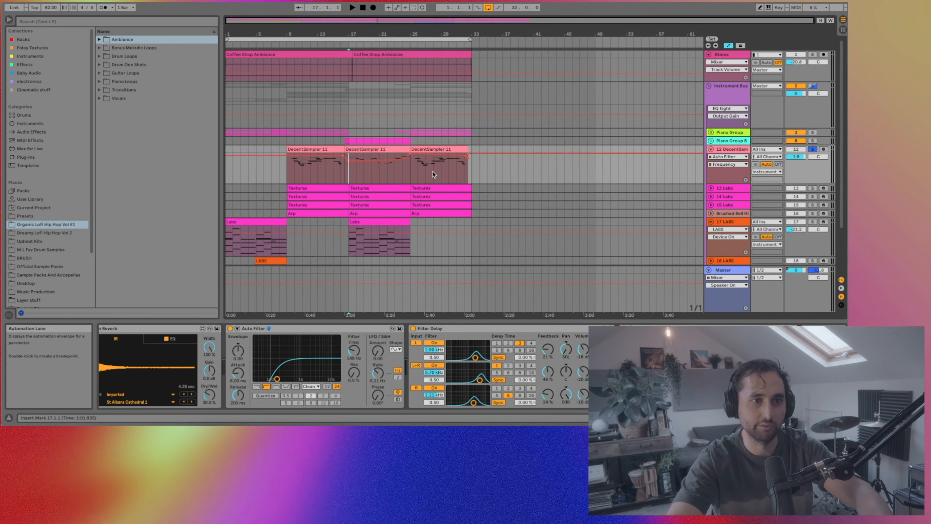
key(space)
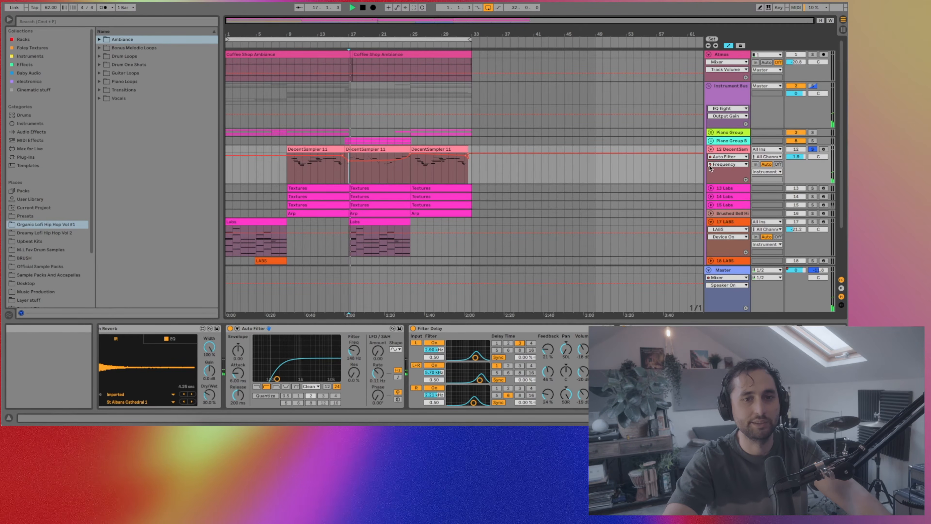
click(310, 174)
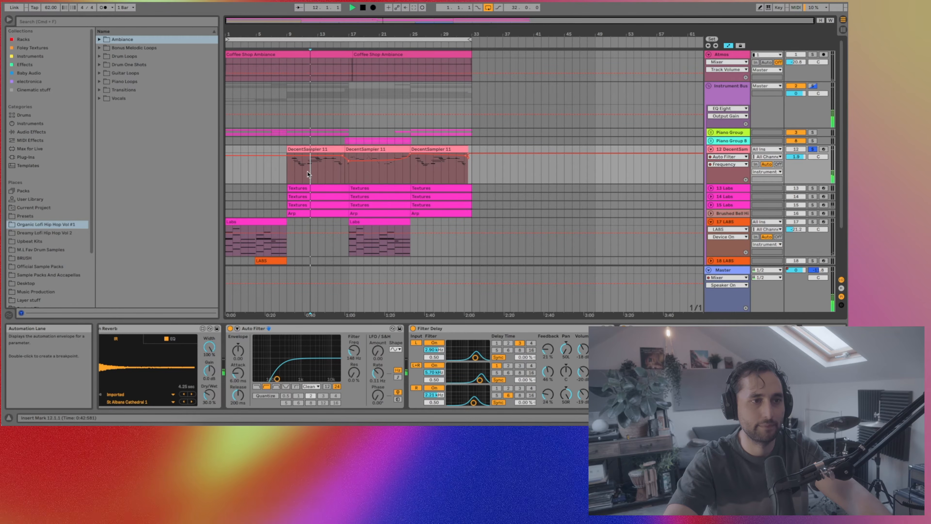
click(433, 170)
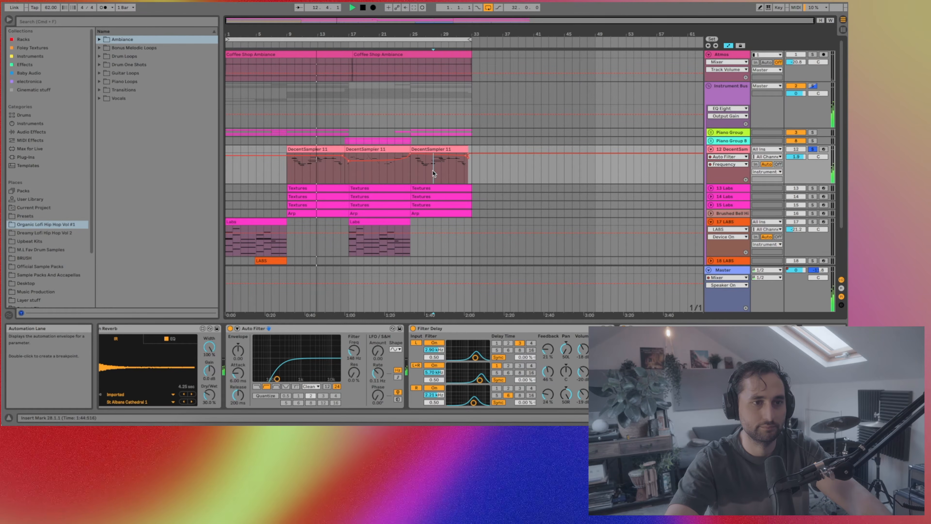
Fold the 12 DecentSampler track, turn off its solo and fold the 17 LABS track.
click(711, 149)
click(737, 133)
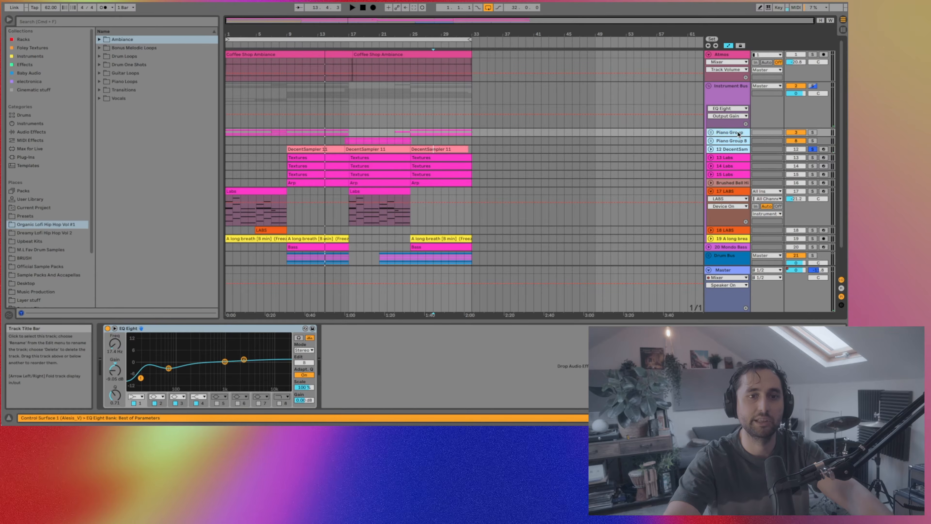
click(813, 149)
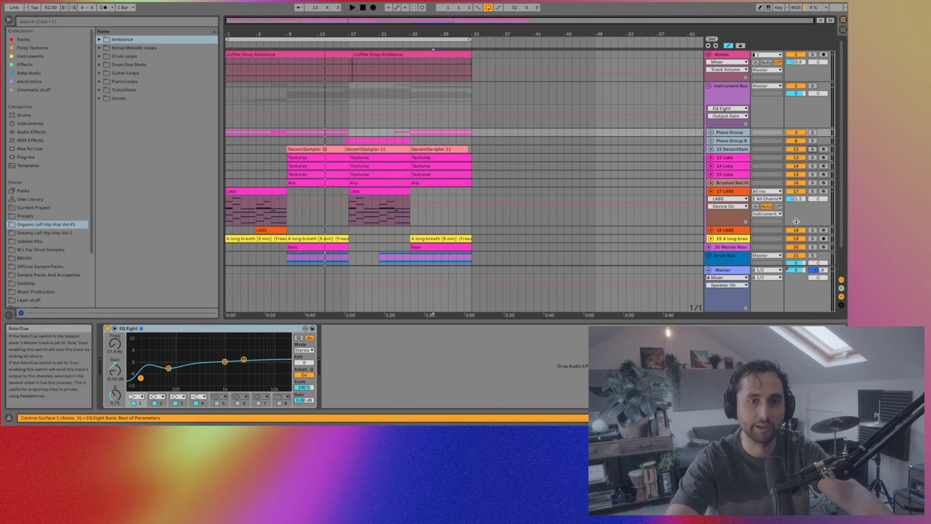
click(711, 191)
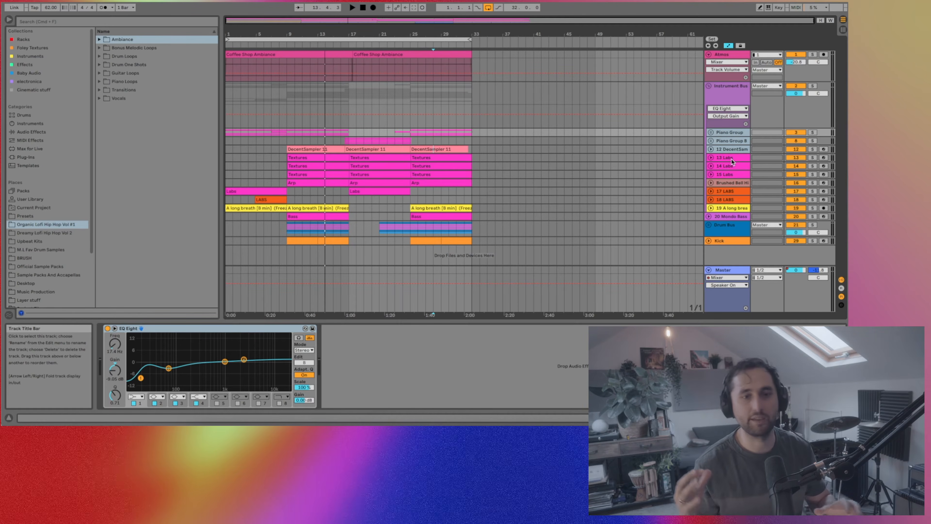
Unfold and solo the 13 Labs track, inspect its Labs instrument, and play the first Textures clip while checking the Echo display.
click(732, 158)
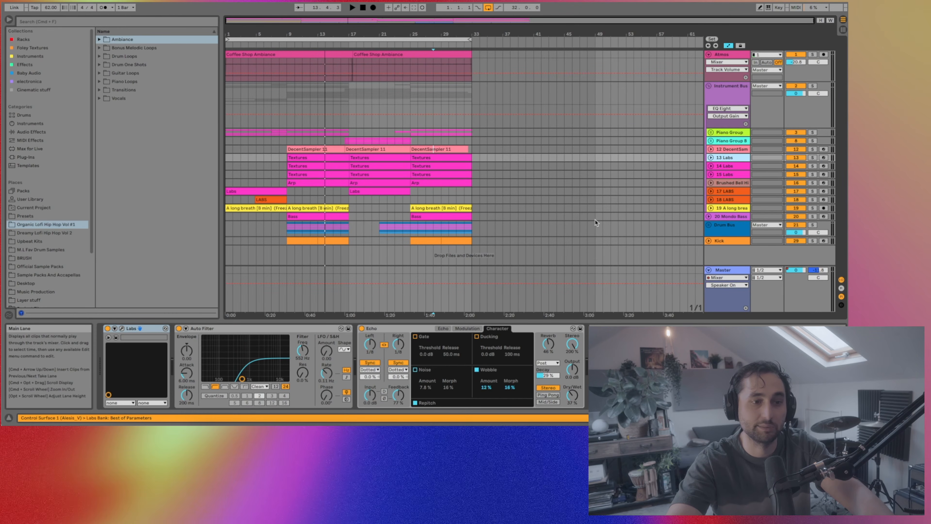
key(u)
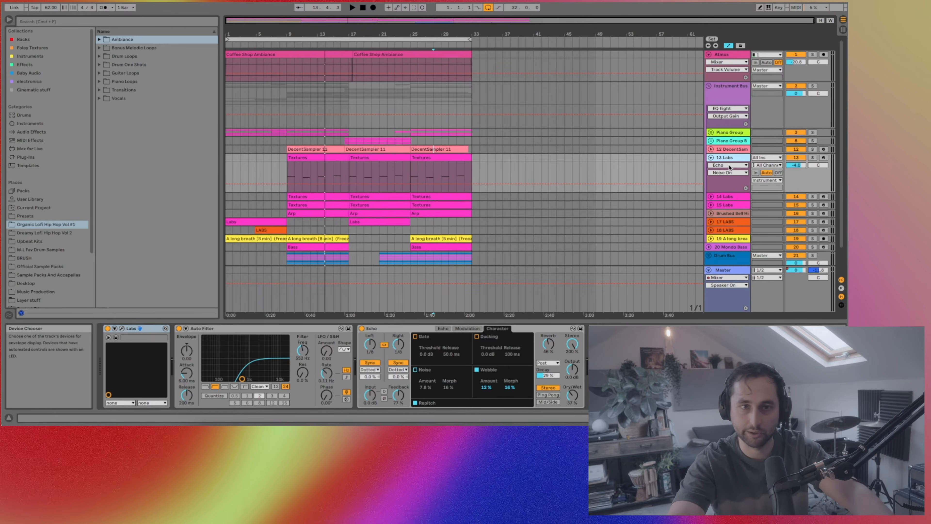
click(122, 329)
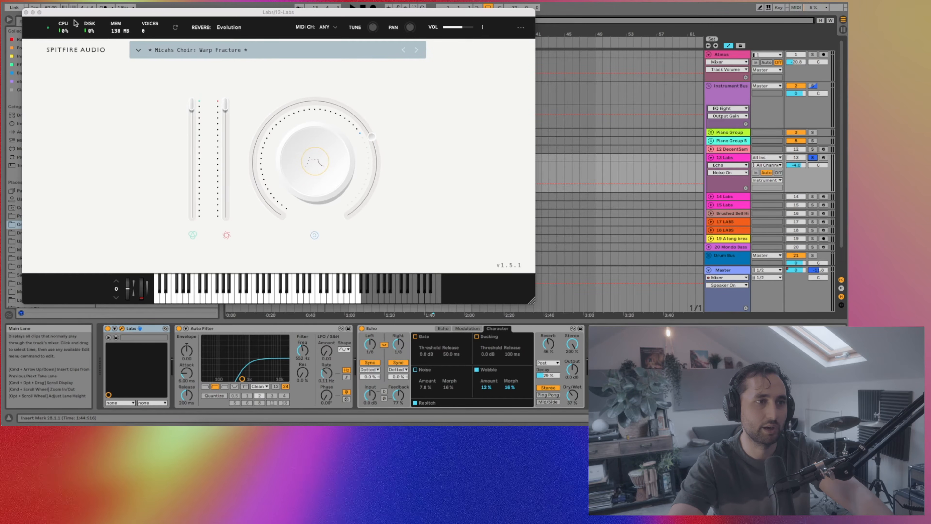
click(26, 12)
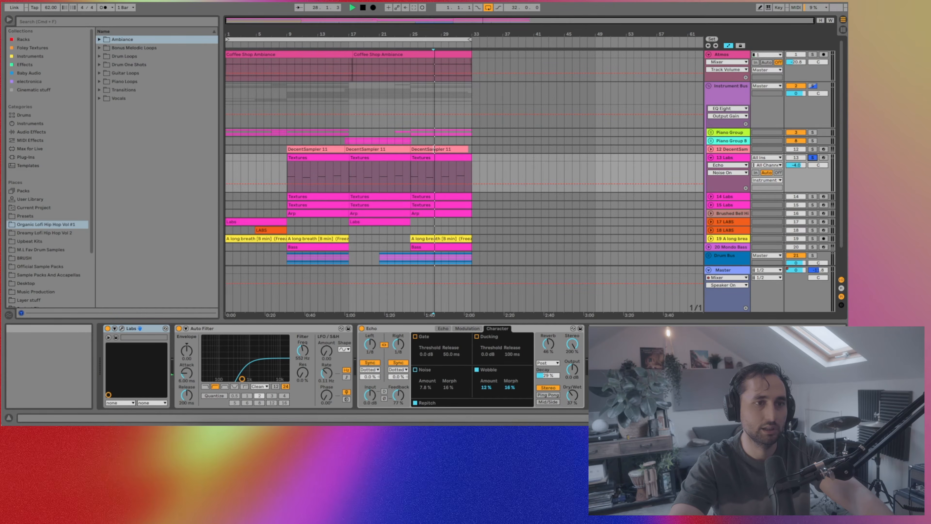
click(322, 157)
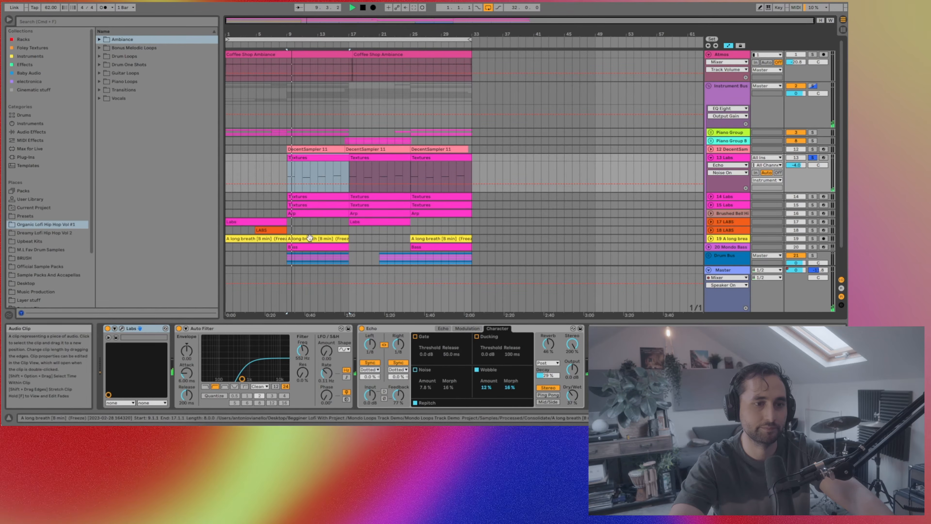
click(442, 329)
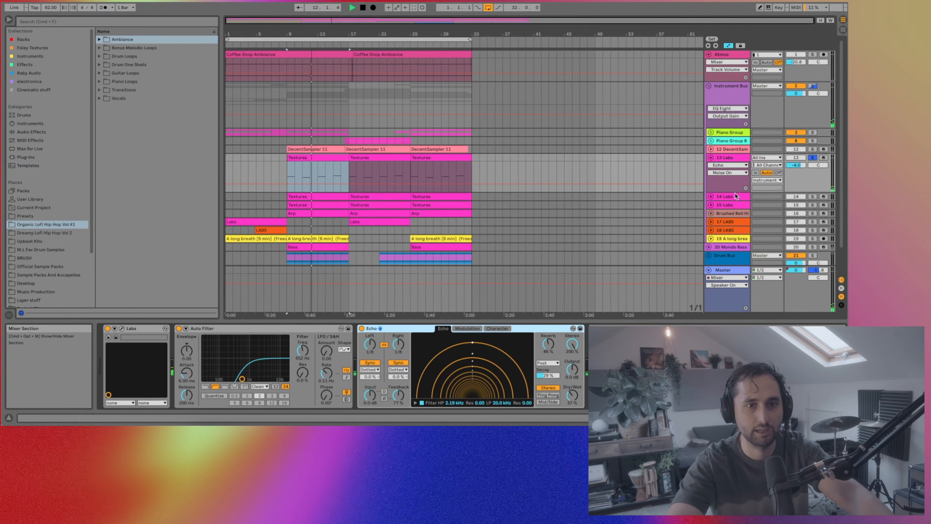
Unfold the 14 Labs track, inspect its instrument window and play it soloed together with 13 Labs from the first Textures clip.
click(710, 197)
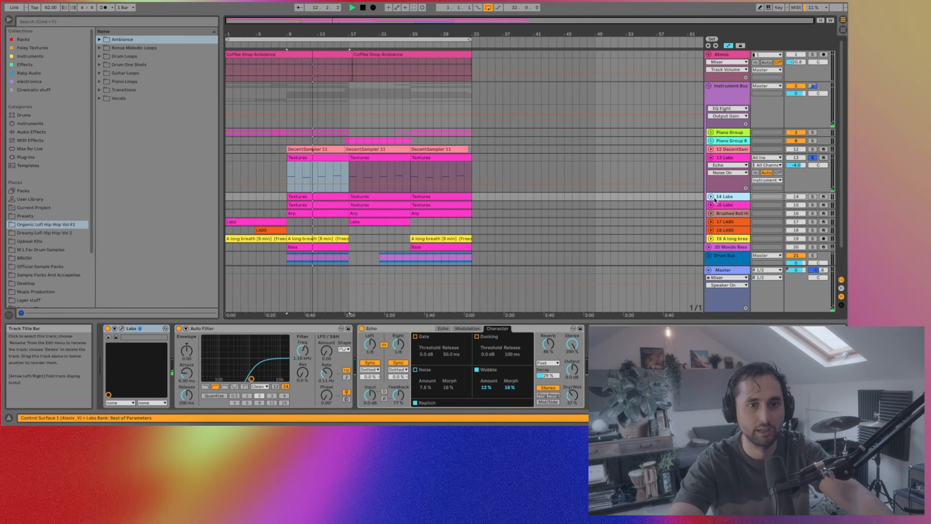
click(121, 329)
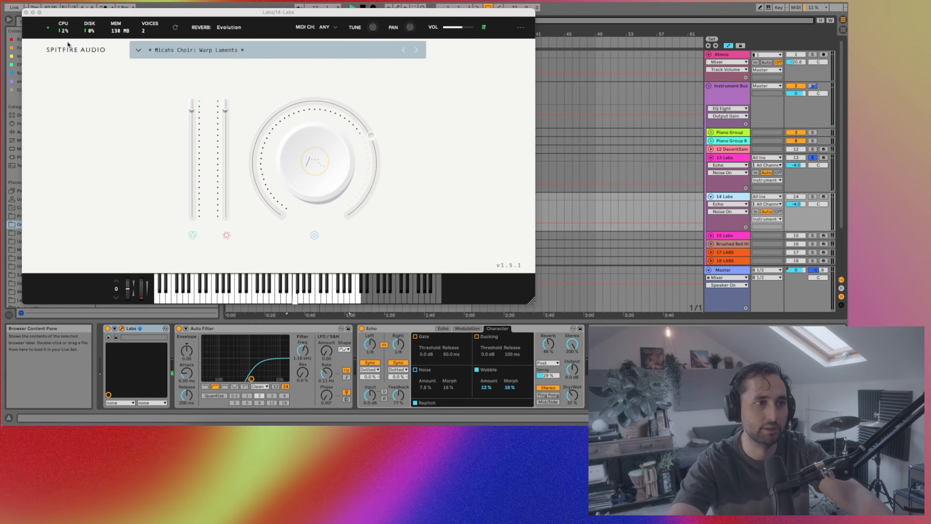
click(25, 12)
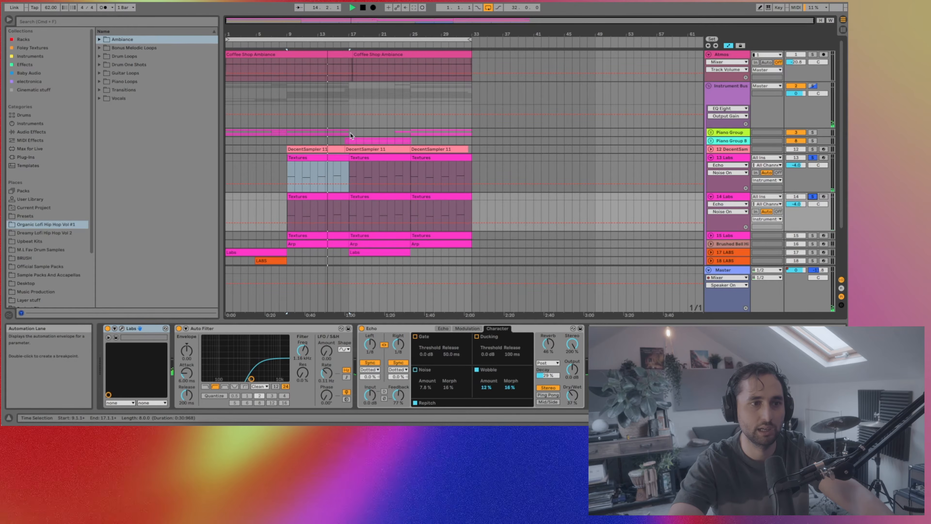
scroll(351, 135, down, 2)
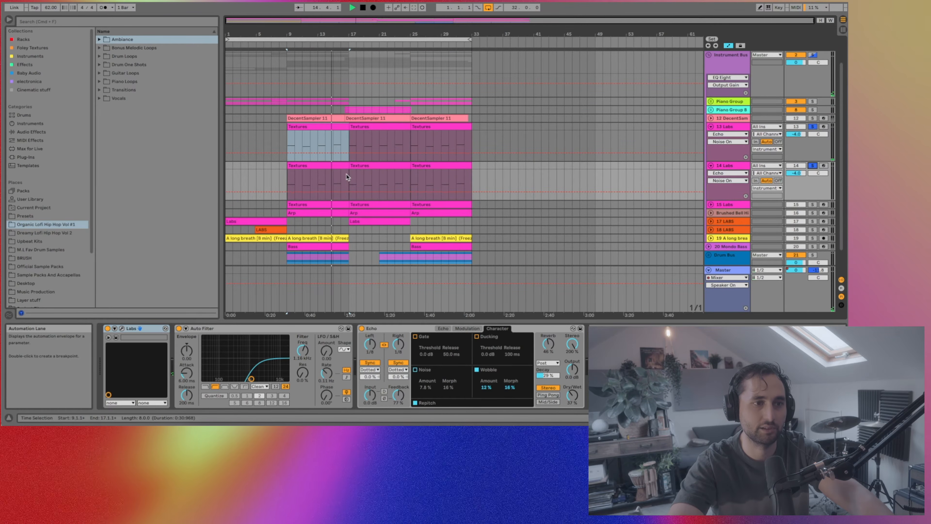
click(319, 126)
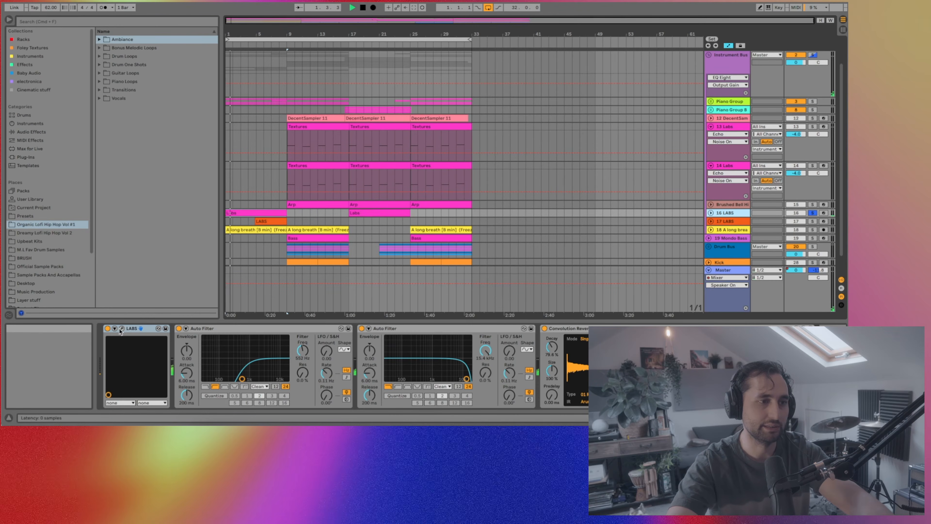
Inspect the 16 LABS instrument window, unfold the track and examine the chord notes of its first Labs clip in the MIDI editor.
click(112, 340)
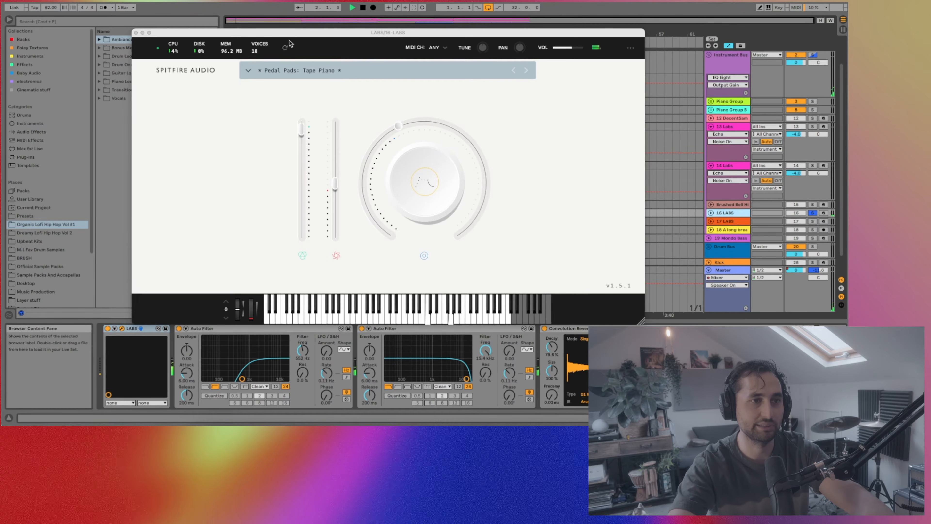
click(136, 33)
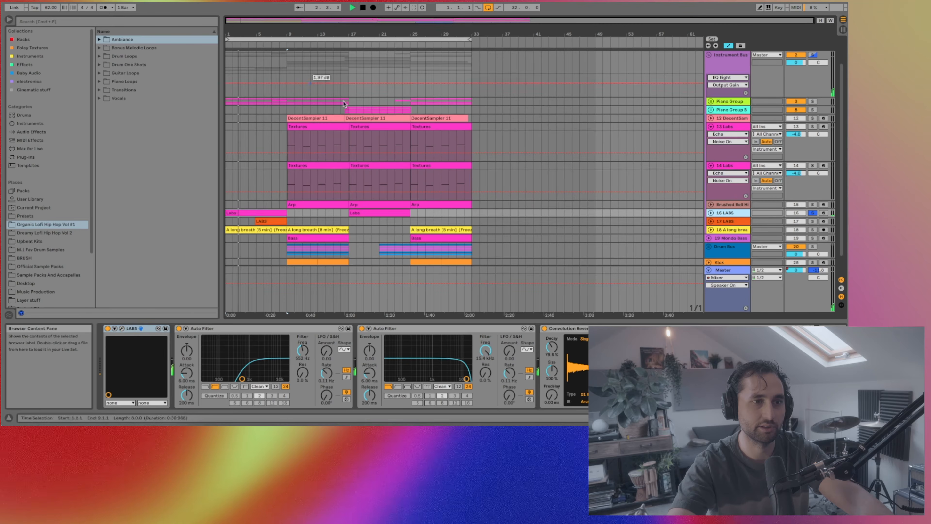
click(710, 212)
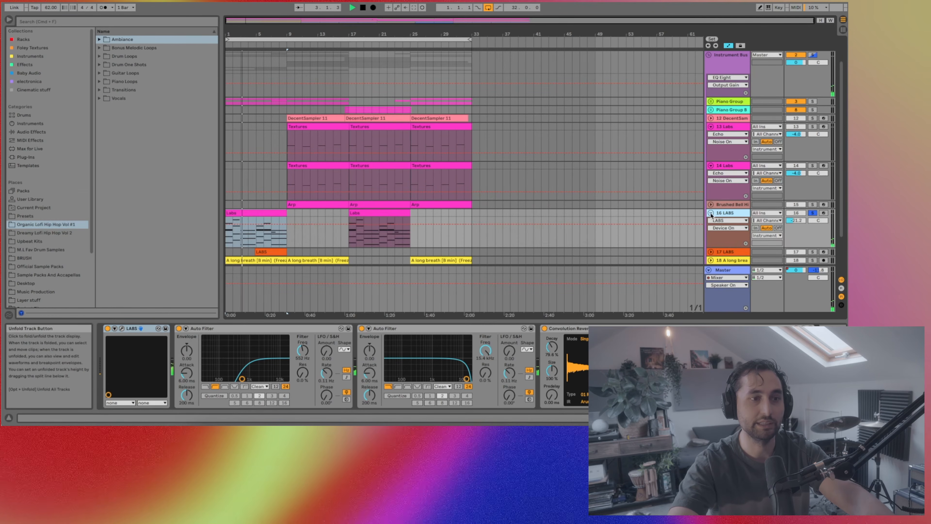
double_click(271, 212)
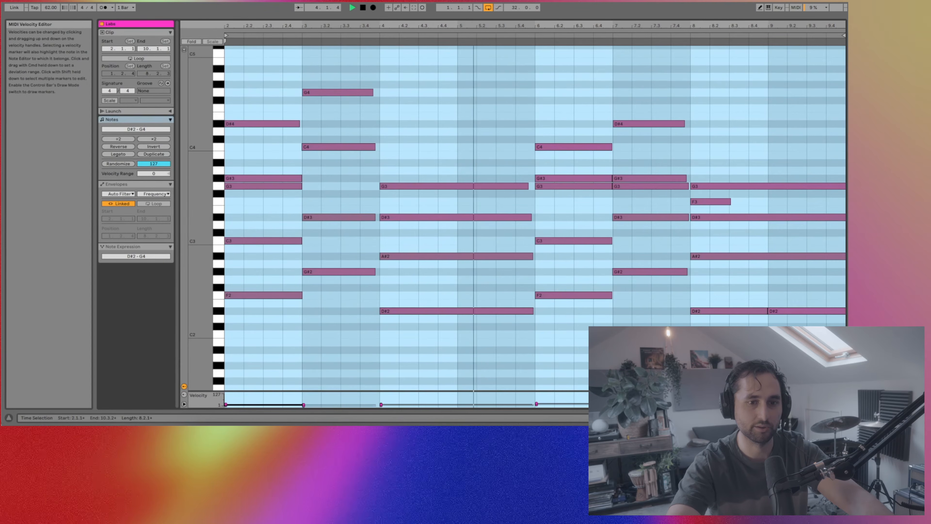
key(shift+Tab)
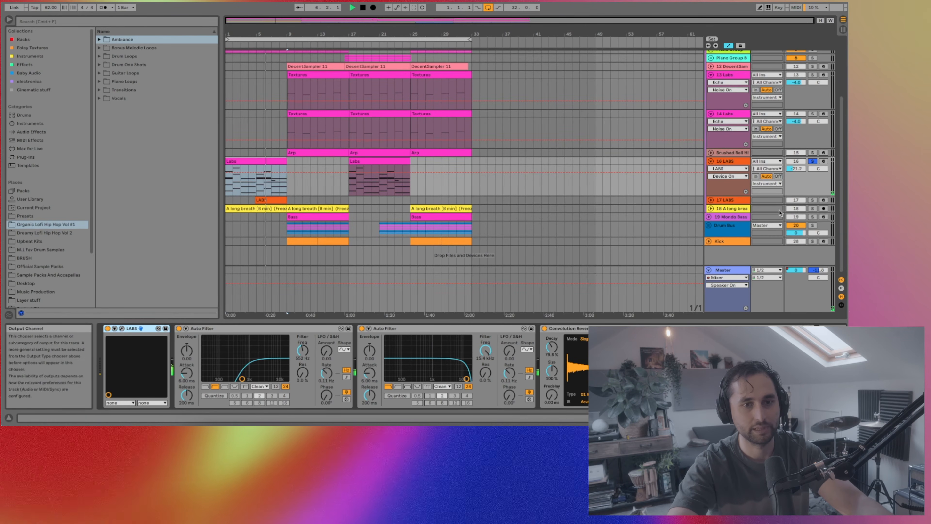
Solo and unfold the 17 LABS track, inspect its instrument window and play its LABS clip from bar 5.
click(812, 200)
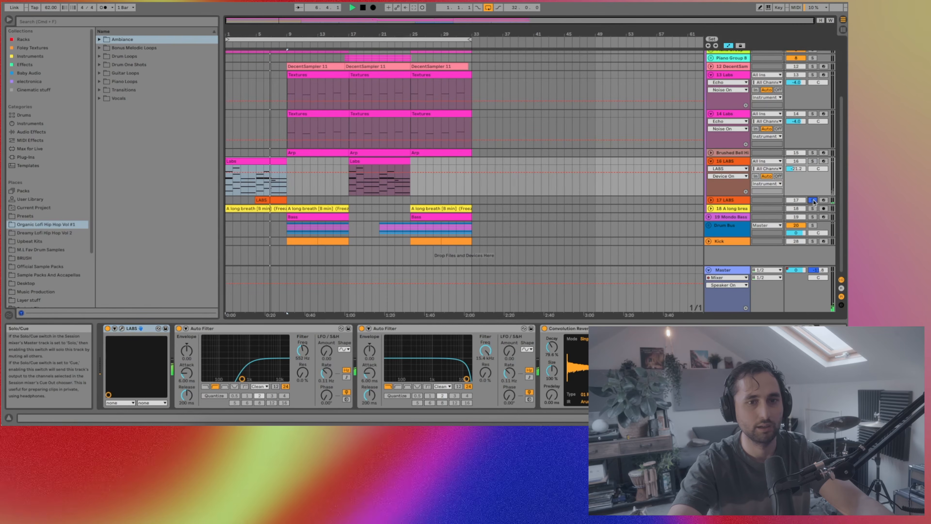
click(711, 199)
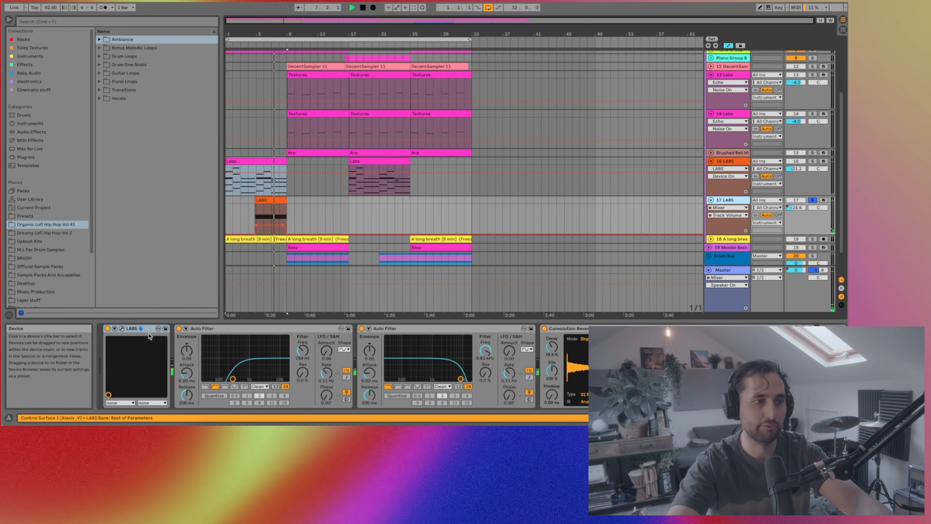
click(122, 329)
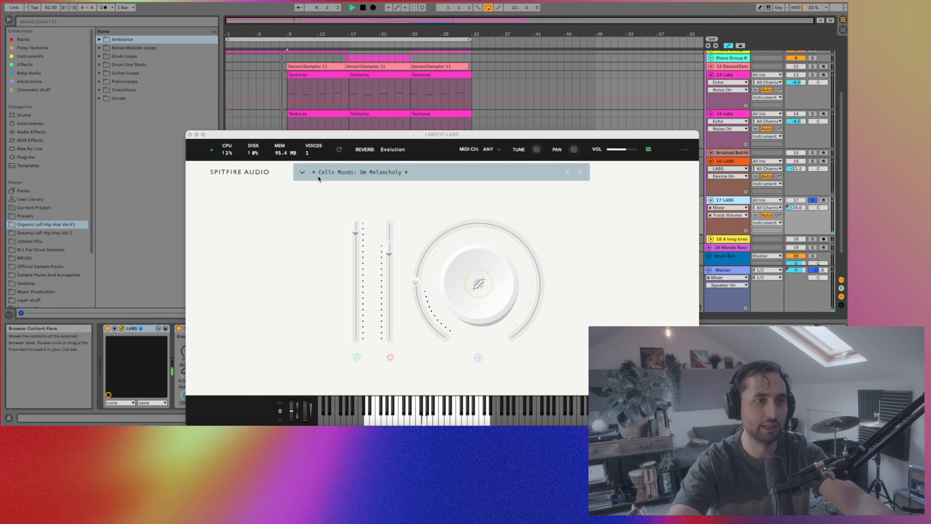
click(190, 134)
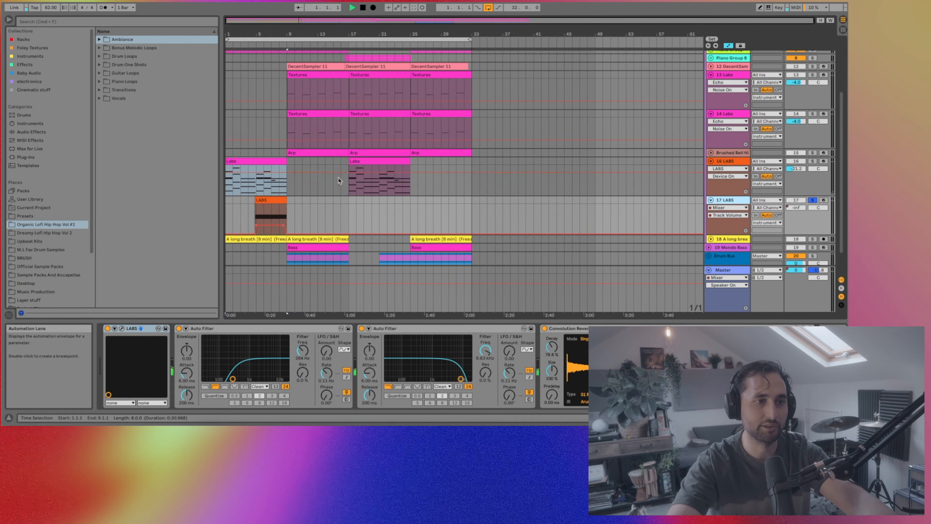
click(278, 199)
key(space)
key(space)
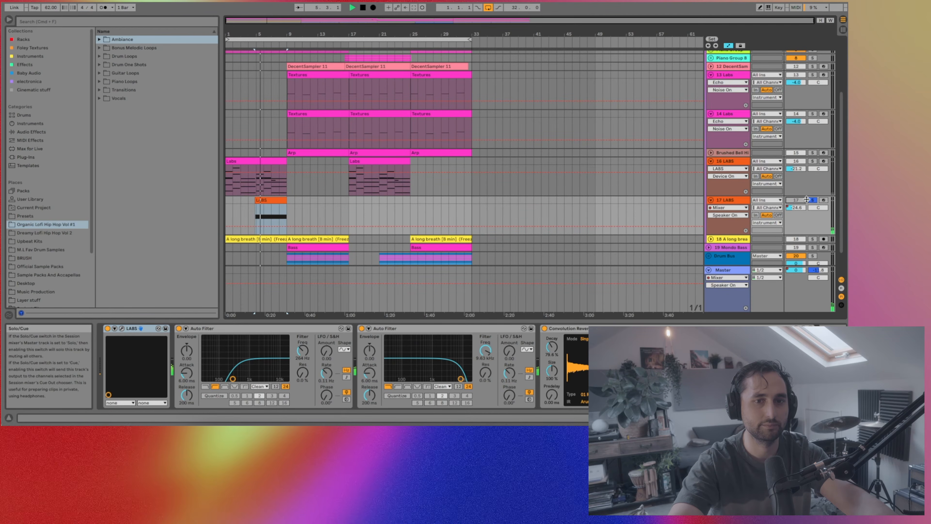
Turn off the solo on 17 LABS and compare its effects chain with the one on the 16 LABS track.
click(813, 200)
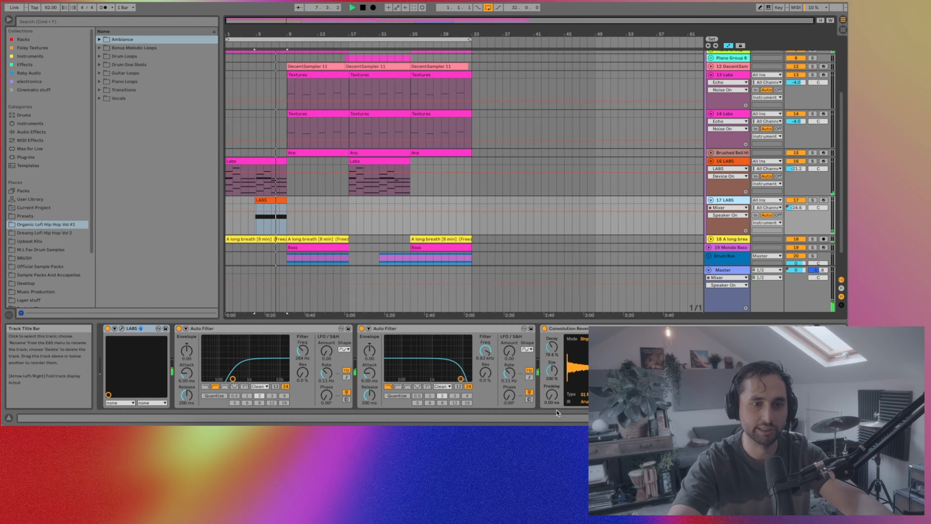
drag(793, 418, 796, 418)
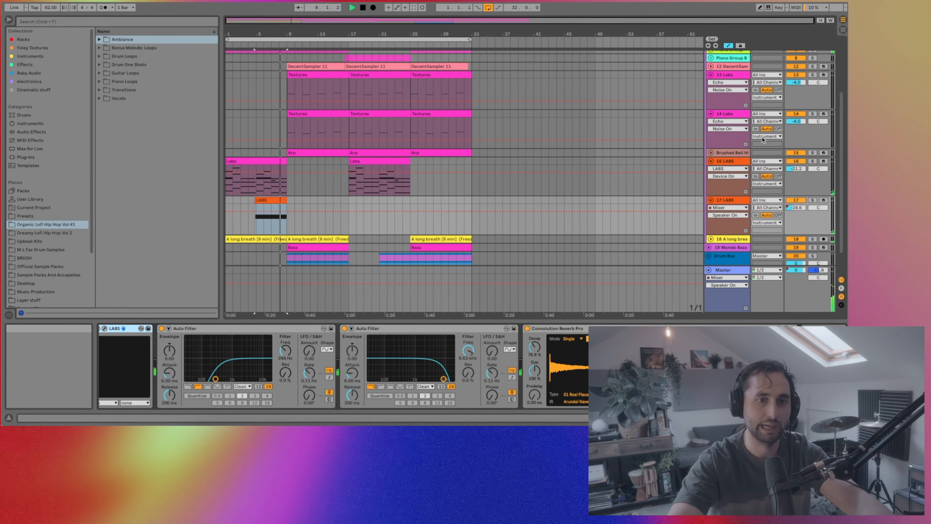
click(732, 162)
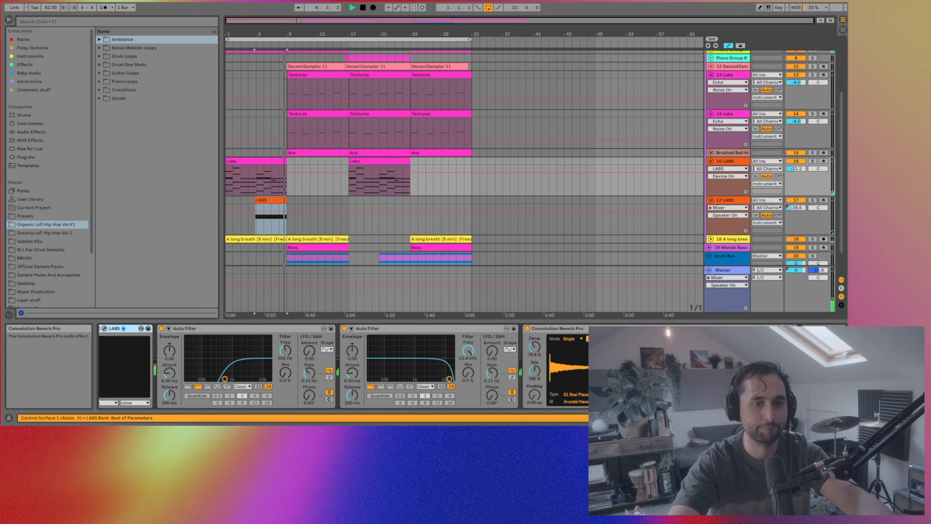
Copy the LABS clip on the 17 LABS track to bar 29 and select the Brushed Bell track.
click(738, 202)
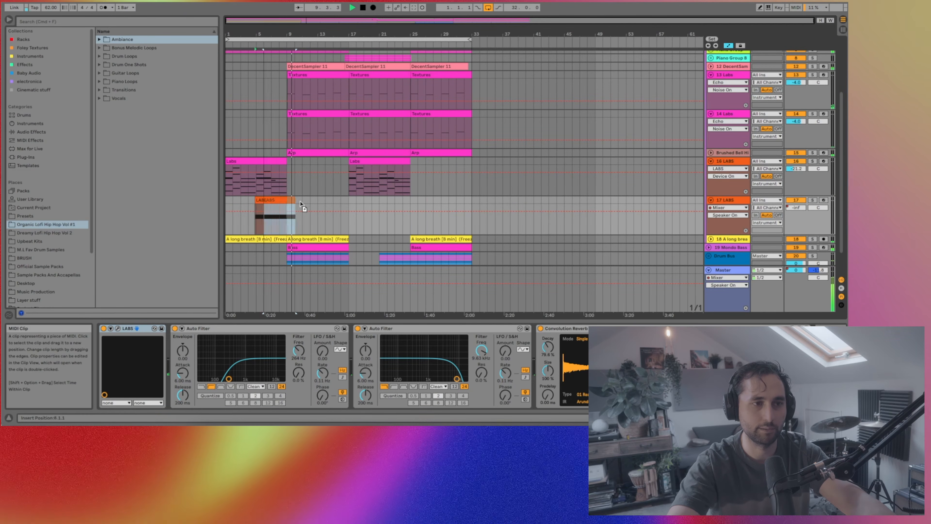
drag(282, 206, 467, 206)
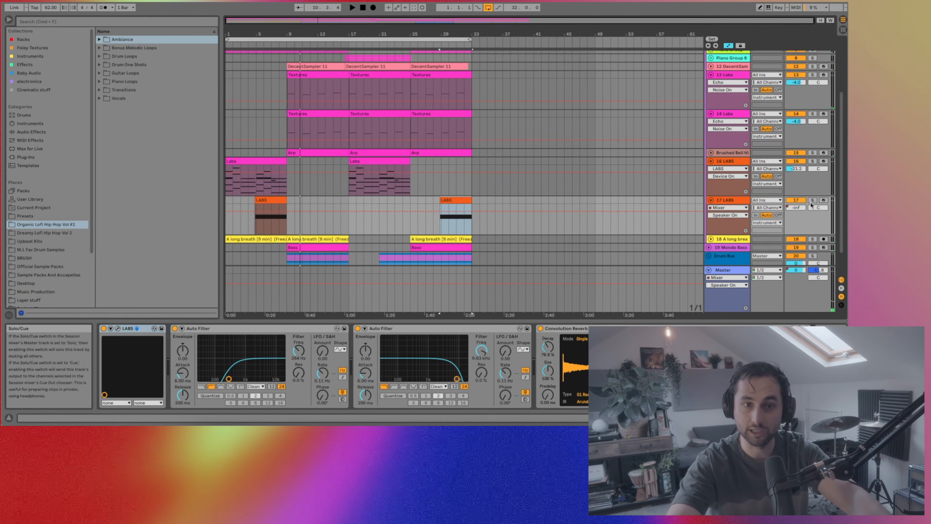
click(738, 154)
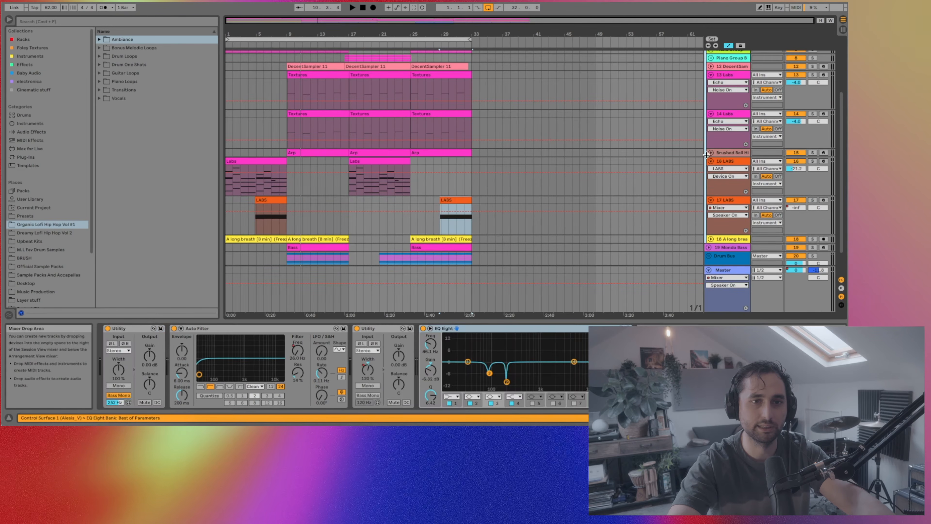
Unfold and solo the Brushed Bell track, play it and inspect its device chain from the Arpeggiator through the Convolution Reverb to the Echo.
key(Right)
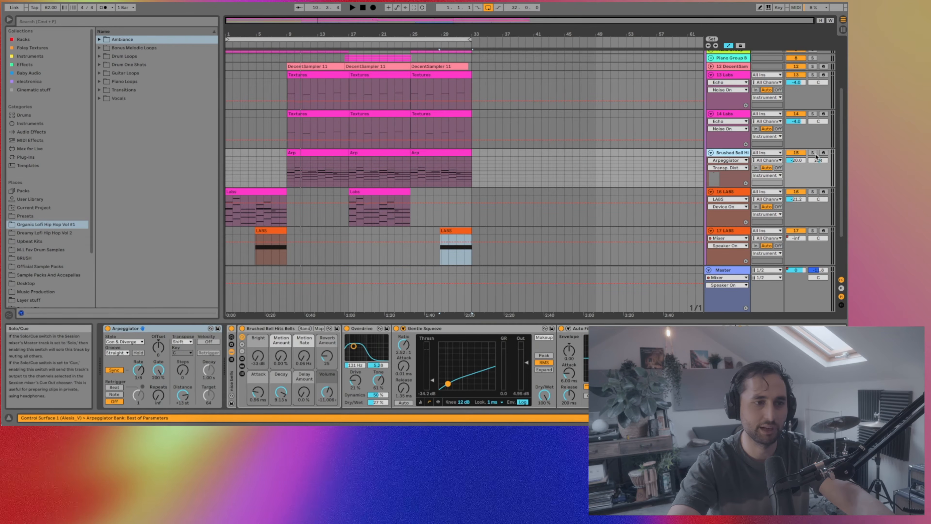
key(space)
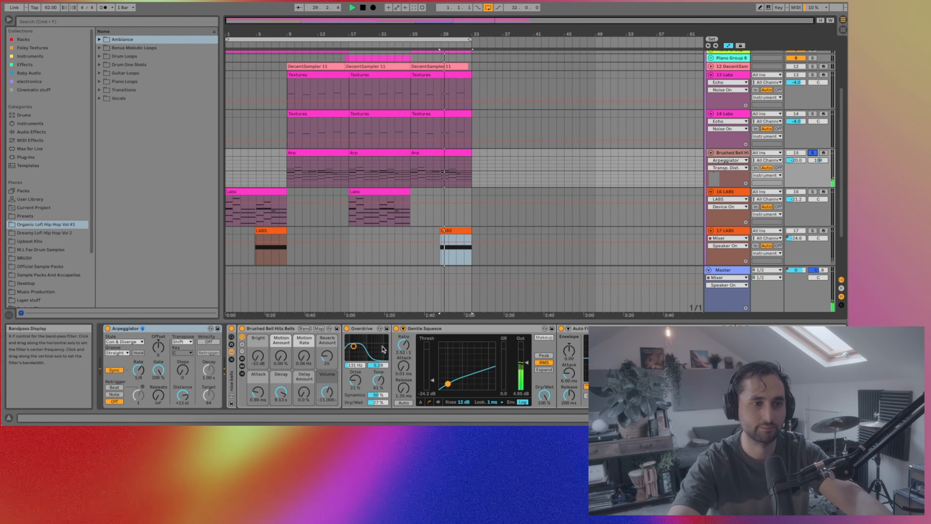
scroll(366, 367, right, 3)
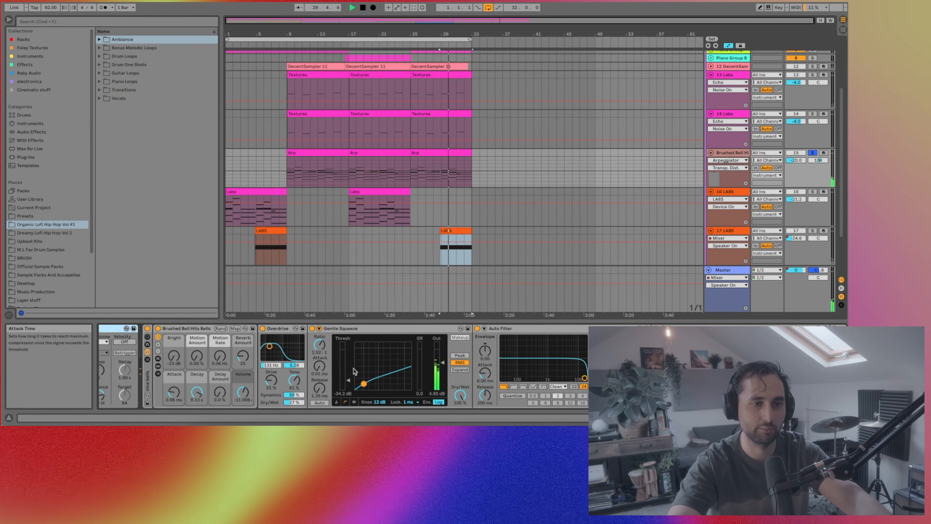
scroll(354, 371, right, 6)
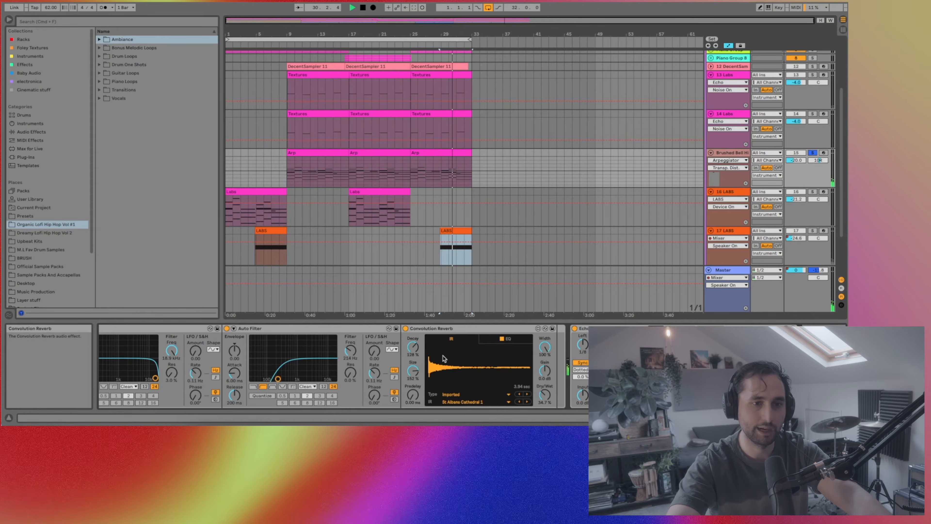
scroll(451, 352, left, 8)
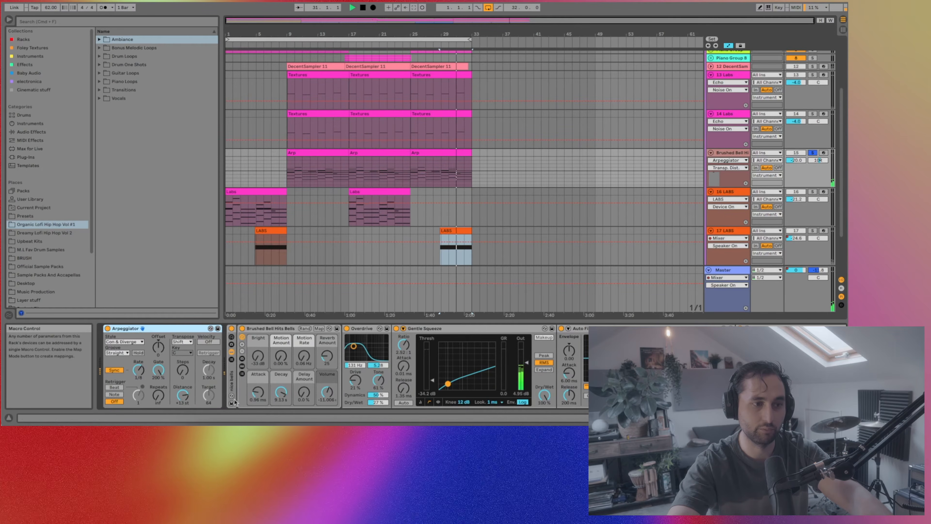
scroll(235, 402, right, 5)
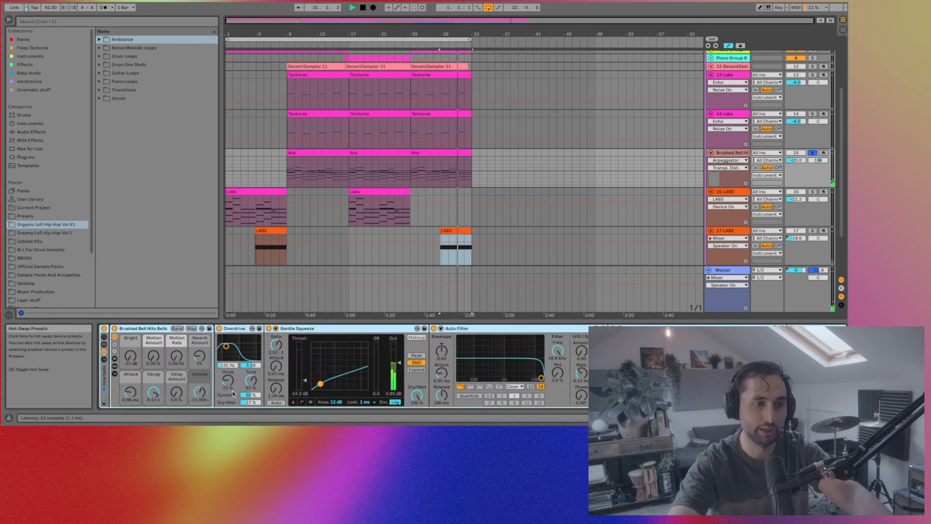
double_click(107, 381)
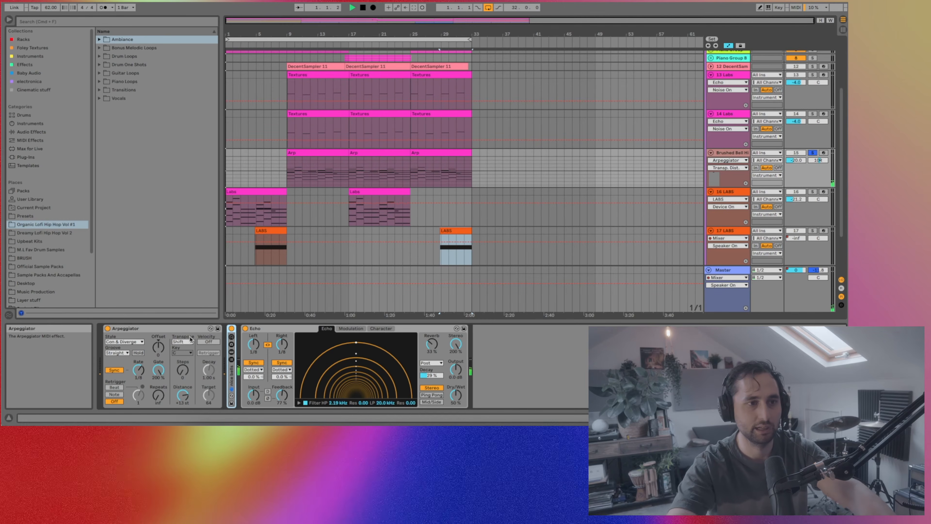
Restart playback from the first Arp clip at bar 9 and turn off the solo on the Brushed Bell track.
key(space)
key(space)
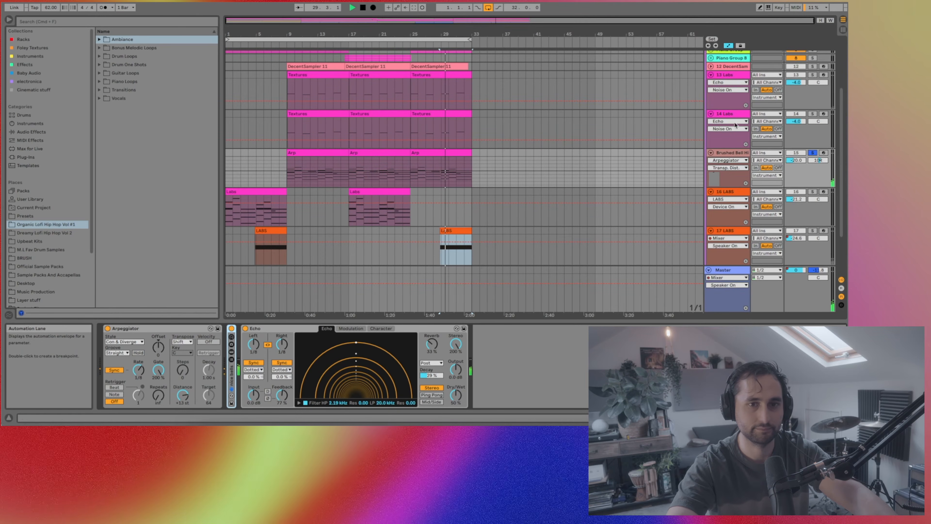
click(297, 154)
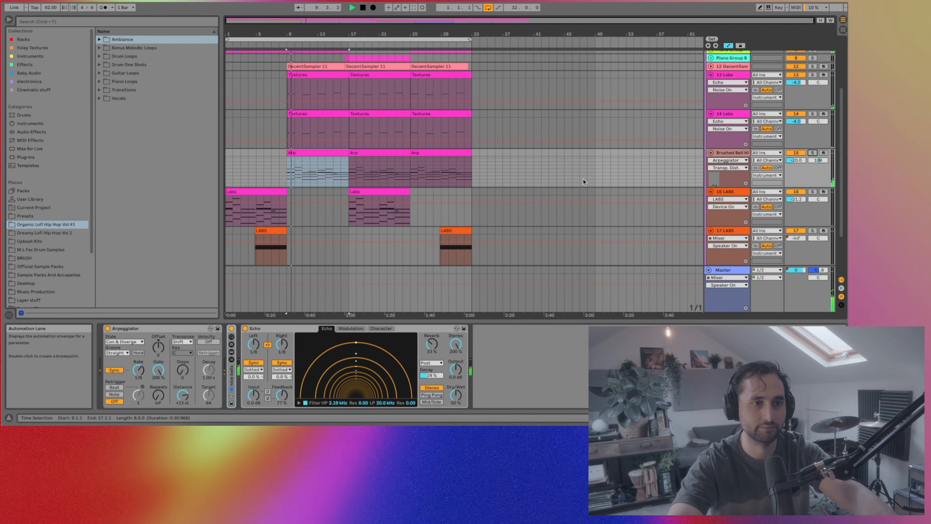
Solo and unfold the 18 A long breath vocal track, play it from bar 1 and view its Echo effect.
scroll(583, 181, down, 4)
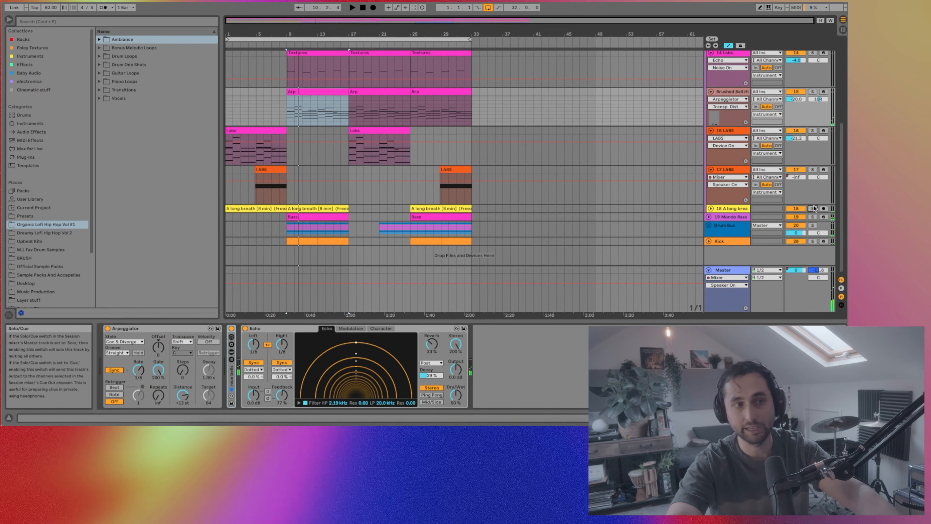
click(748, 229)
key(space)
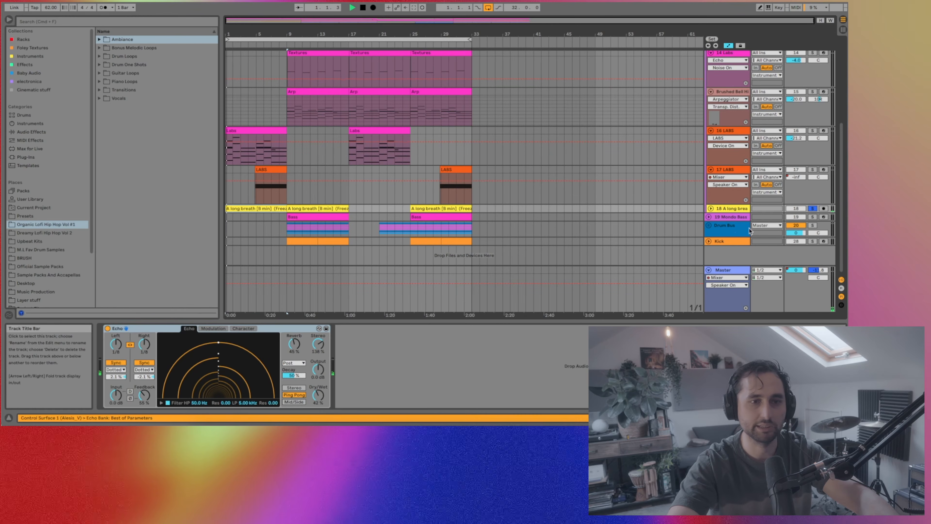
click(710, 208)
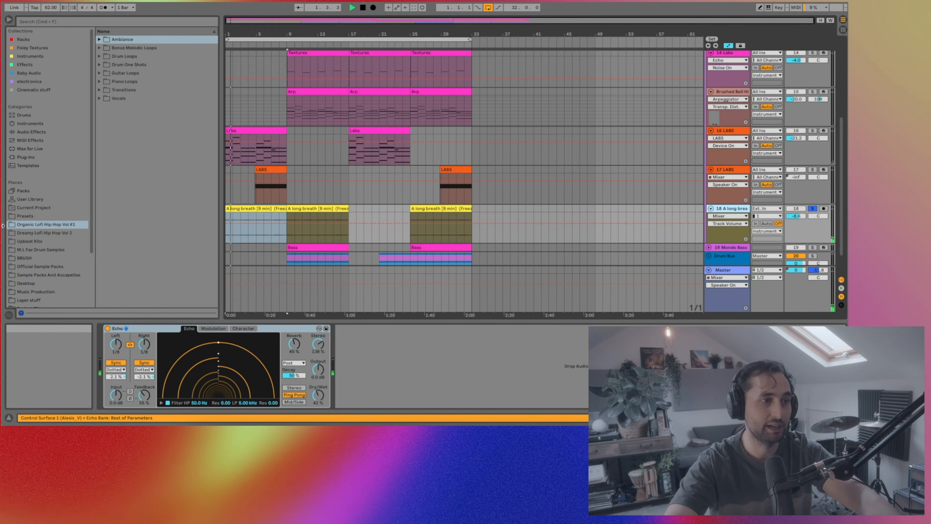
Open the Vocals sample folder and preview the A long breath, Breath Aah, Huuh and Vox Run samples.
click(99, 98)
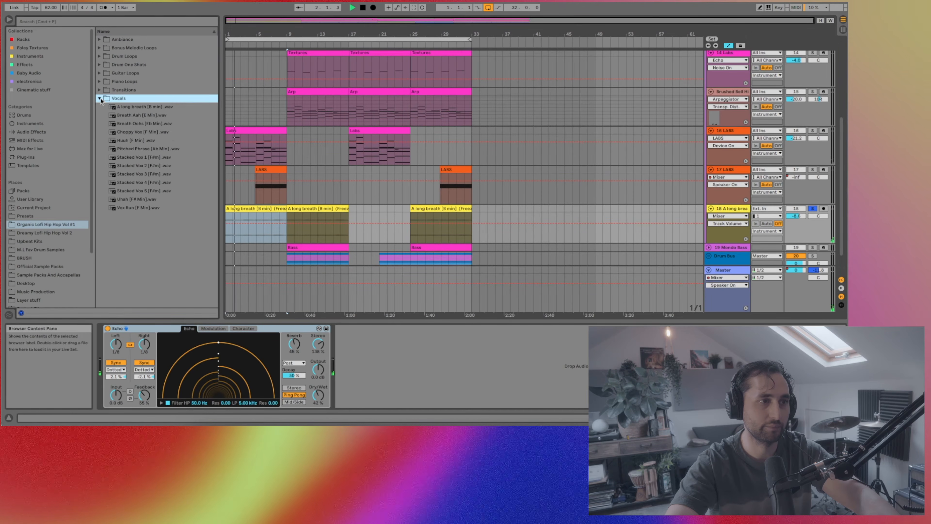
click(140, 107)
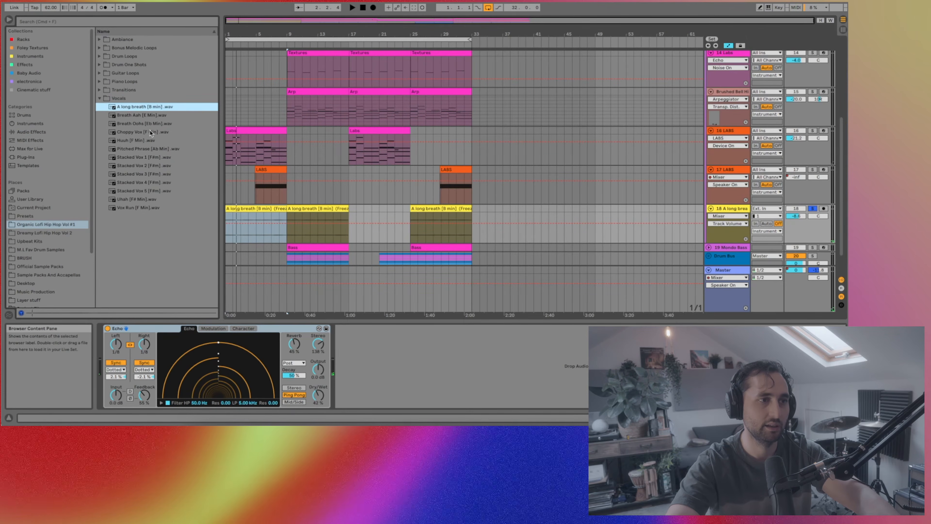
click(153, 116)
click(146, 142)
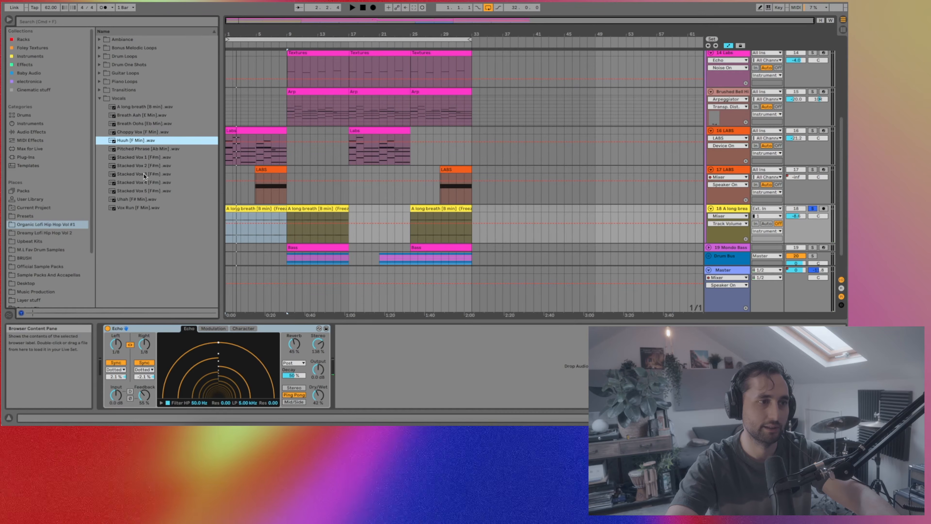
click(149, 208)
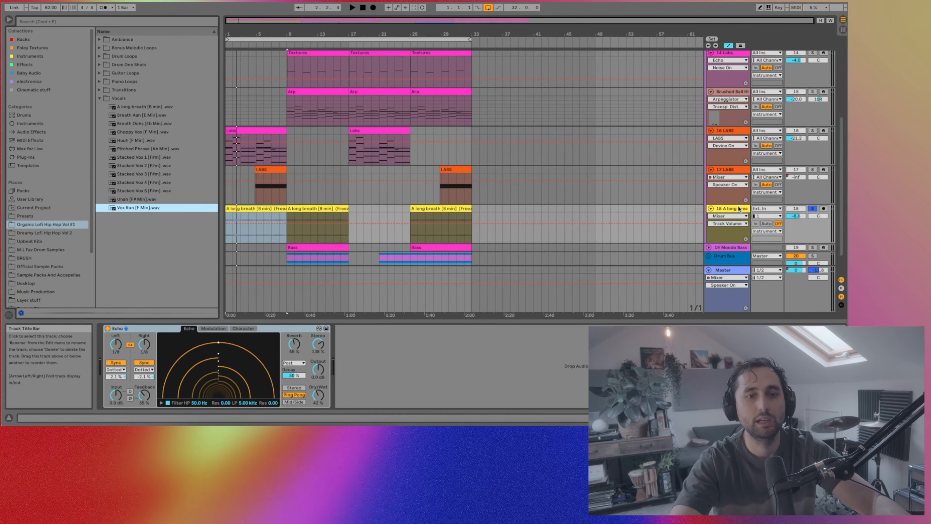
Play the soloed vocal track from its second A long breath clip at bar 9.
click(316, 211)
key(space)
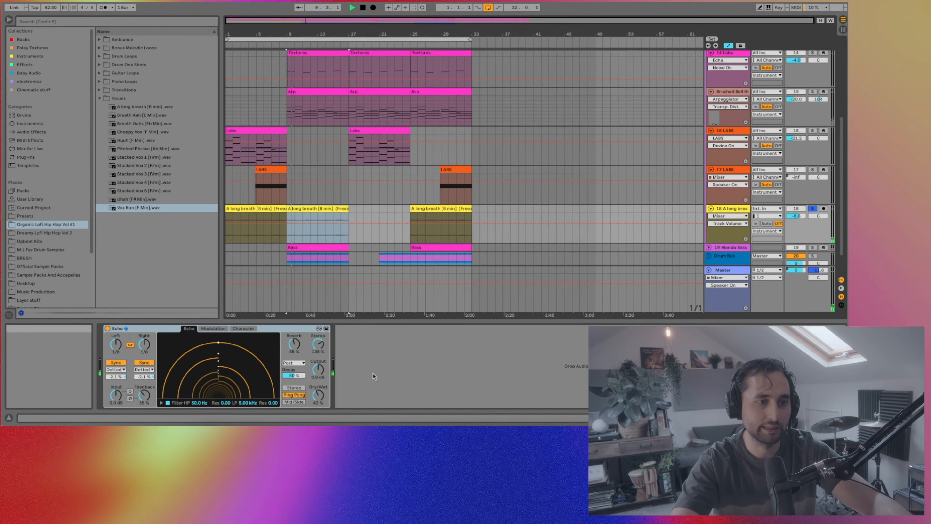
Solo the Atmos track together with the Instrument Bus, play them and fold the Instrument Bus group.
scroll(822, 98, up, 5)
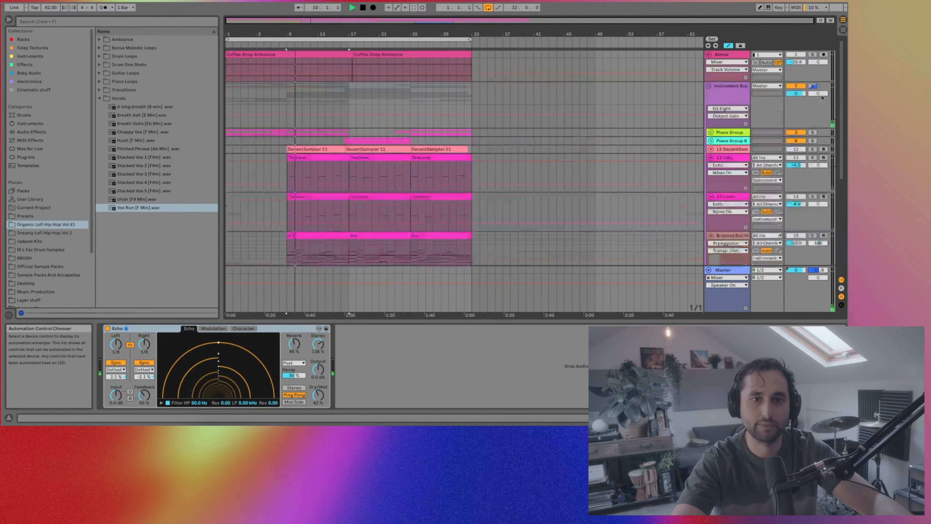
click(812, 54)
click(311, 172)
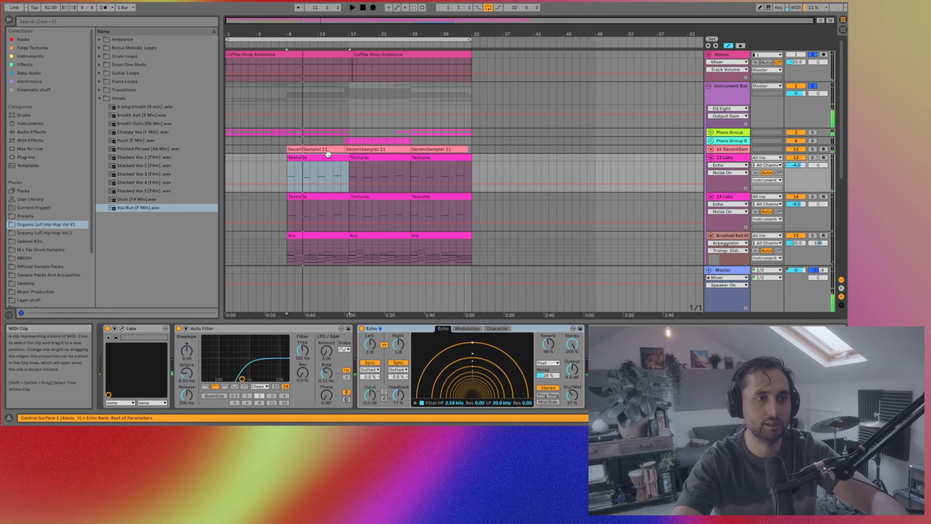
click(724, 93)
click(708, 86)
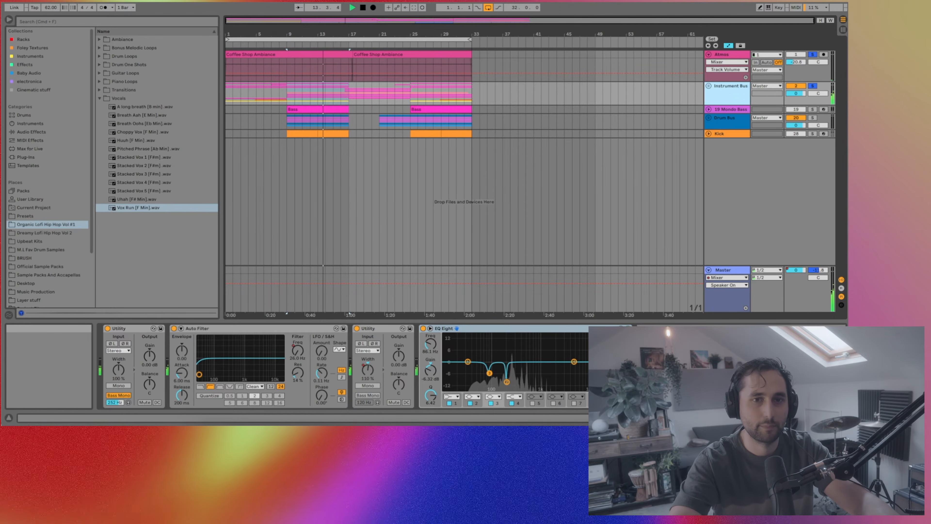
Unfold and solo the 19 Mondo Bass track and inspect its Compressor and Saturation effects during playback.
click(708, 110)
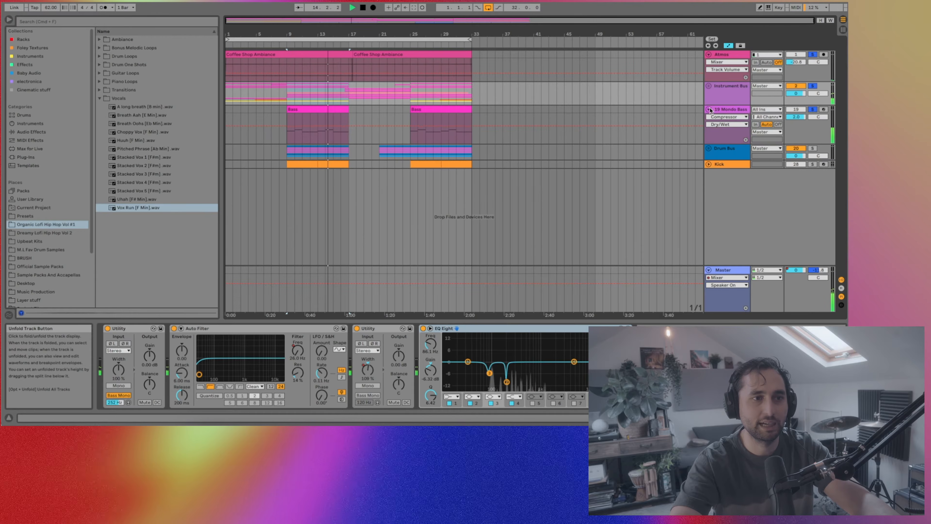
click(725, 114)
scroll(477, 350, right, 5)
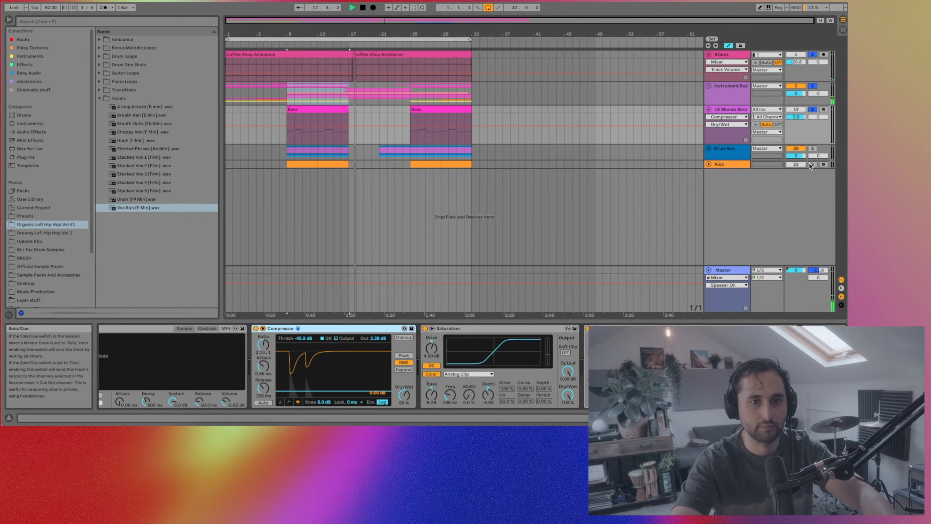
Unfold and solo the Kick track, inspect the ML Lofi Kick 3 pad in its Drum Rack and play its clip from bar 9.
click(708, 163)
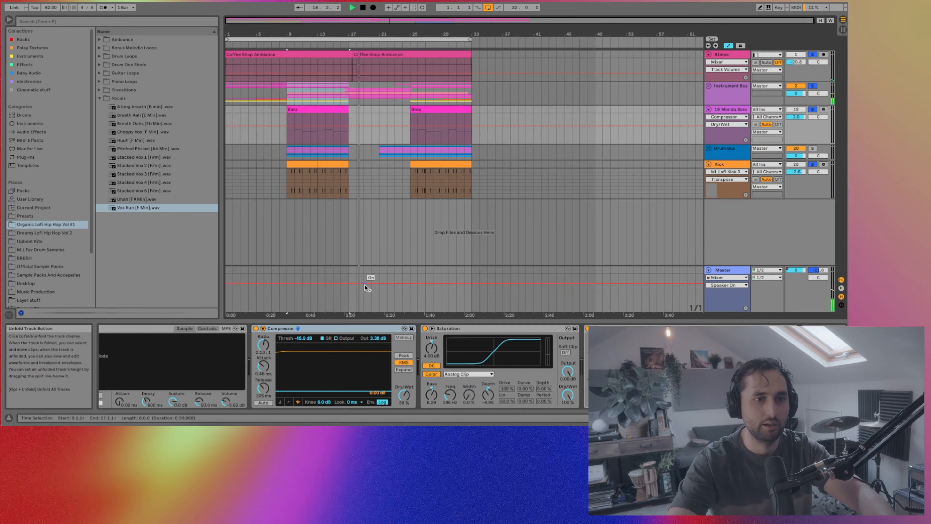
click(742, 166)
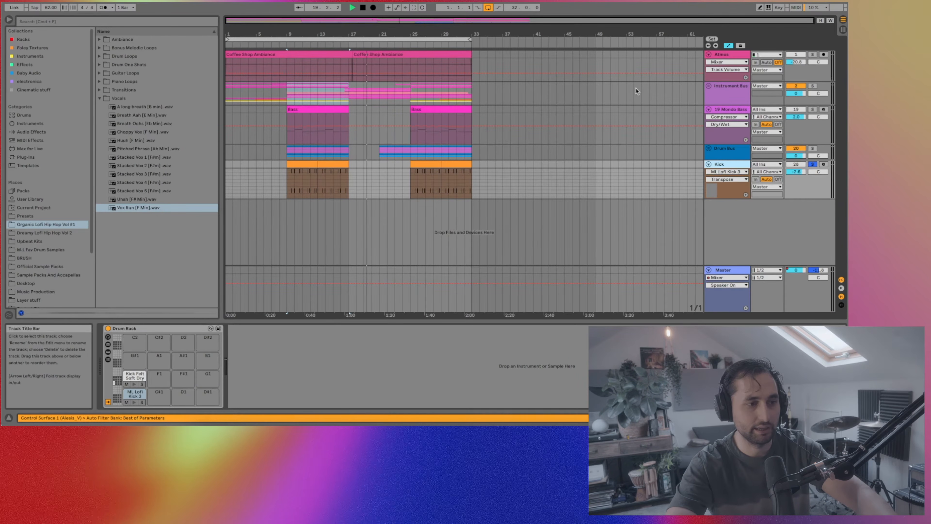
click(134, 402)
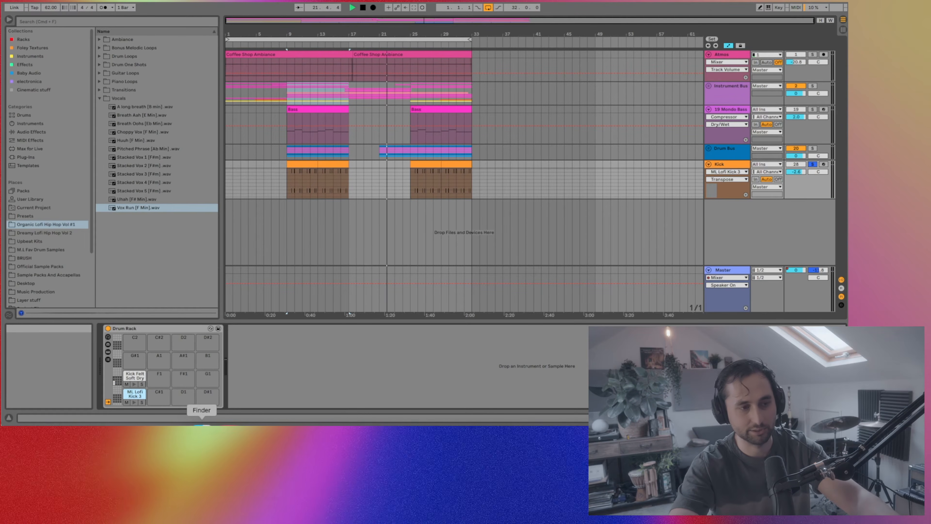
key(space)
click(335, 163)
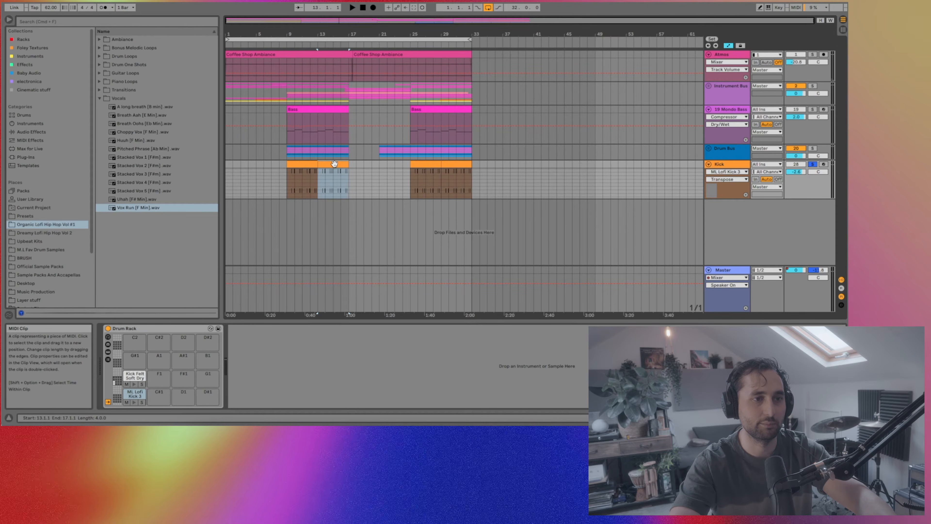
click(296, 167)
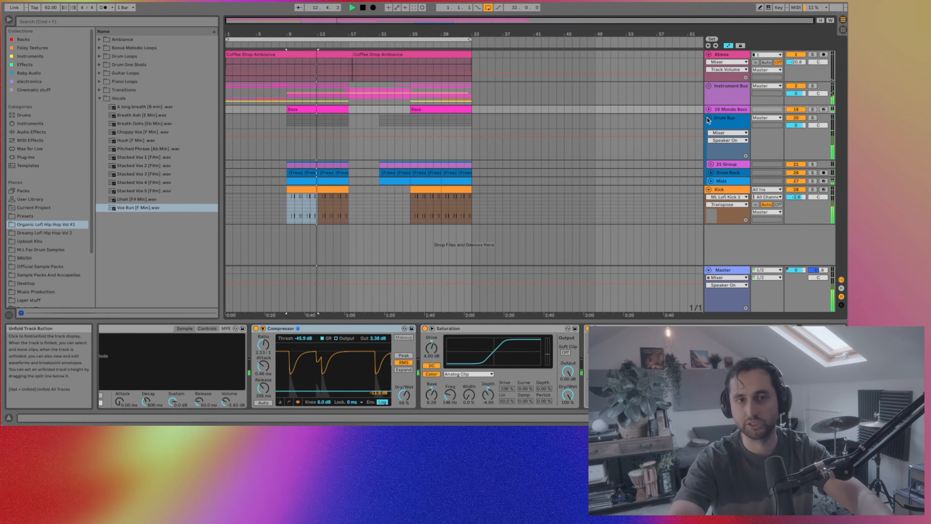
Expand the Drum Bus and its nested 21 Group, and solo the 21 Group.
click(709, 124)
click(711, 164)
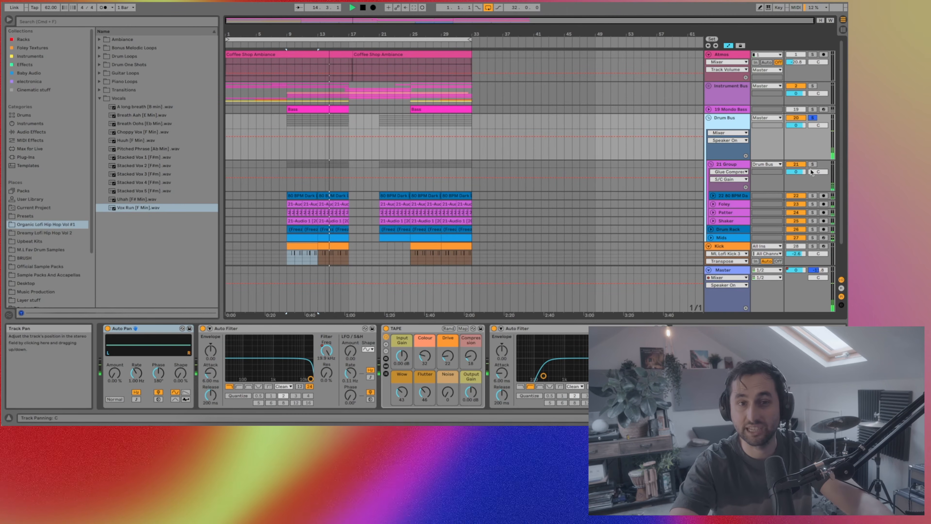
click(812, 164)
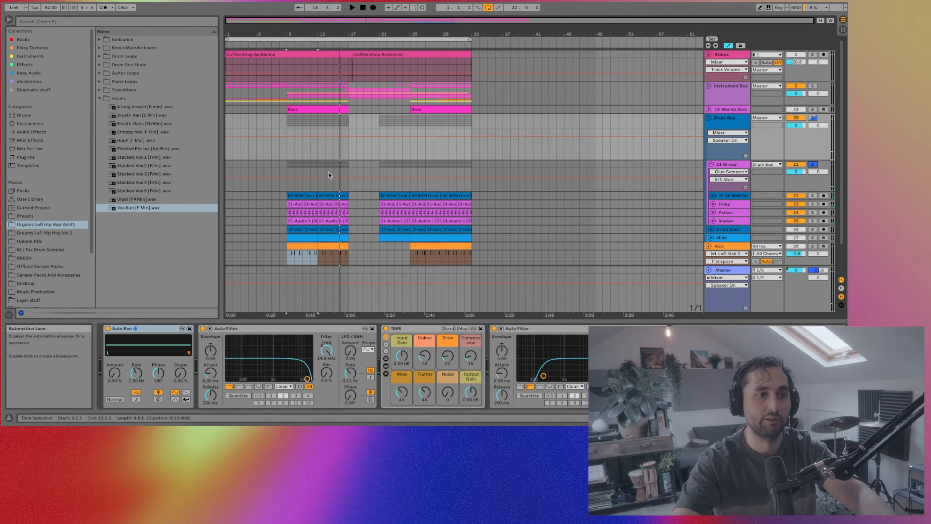
Play the 21 Group from bar 9, soloing the 80 BPM loop track and the Foley track one after the other.
click(307, 193)
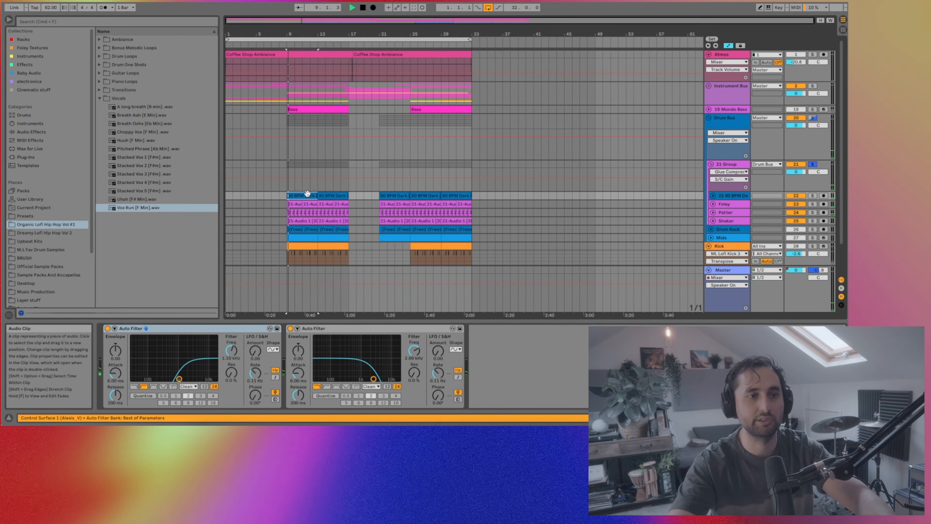
click(812, 195)
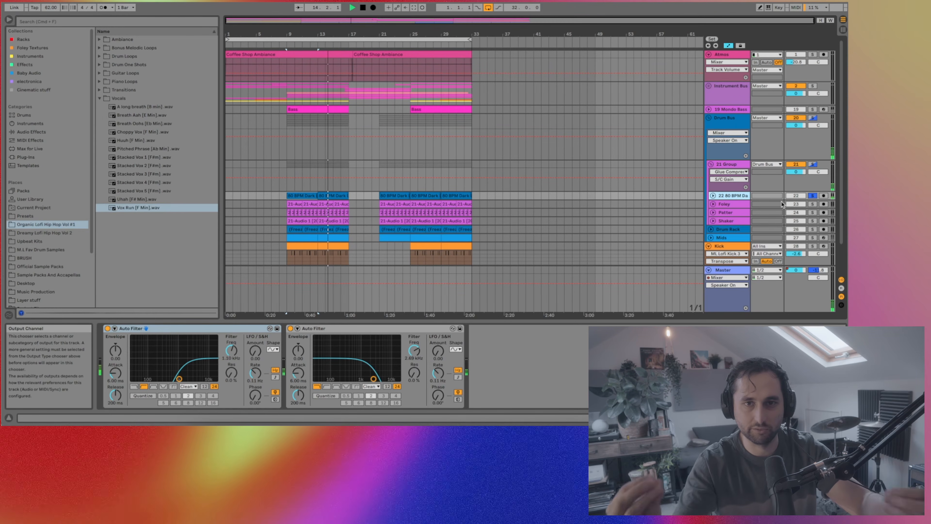
click(812, 203)
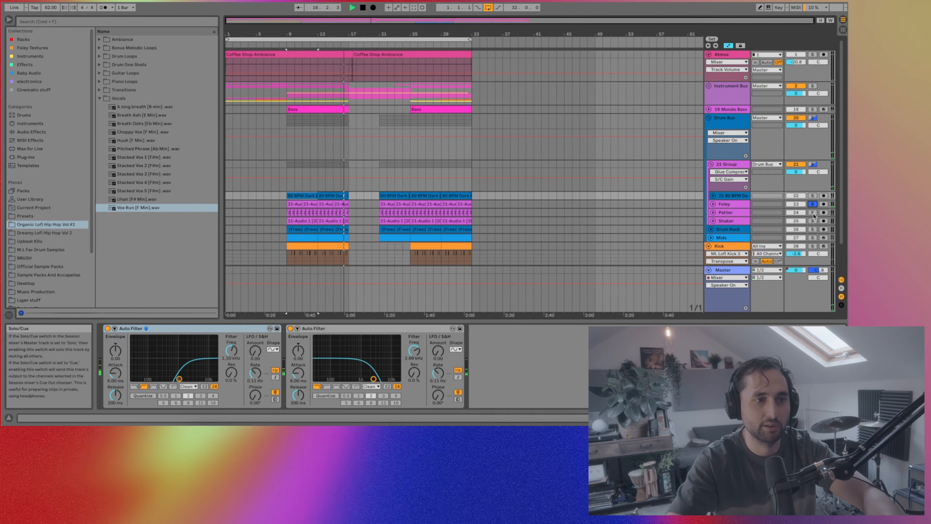
Play the whole 21 Group from bar 9, inspect its Auto Filter, Convolution Reverb and Glue Compressor, and fold the group.
key(space)
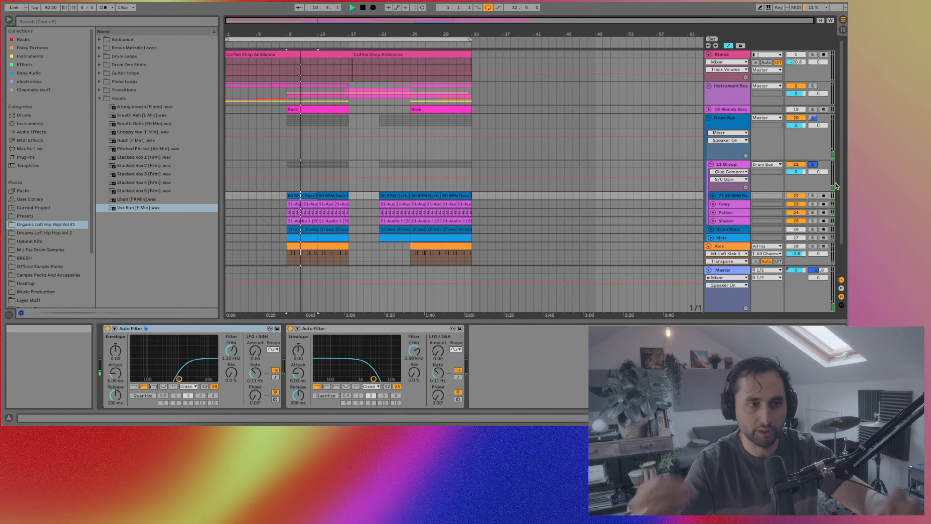
click(725, 166)
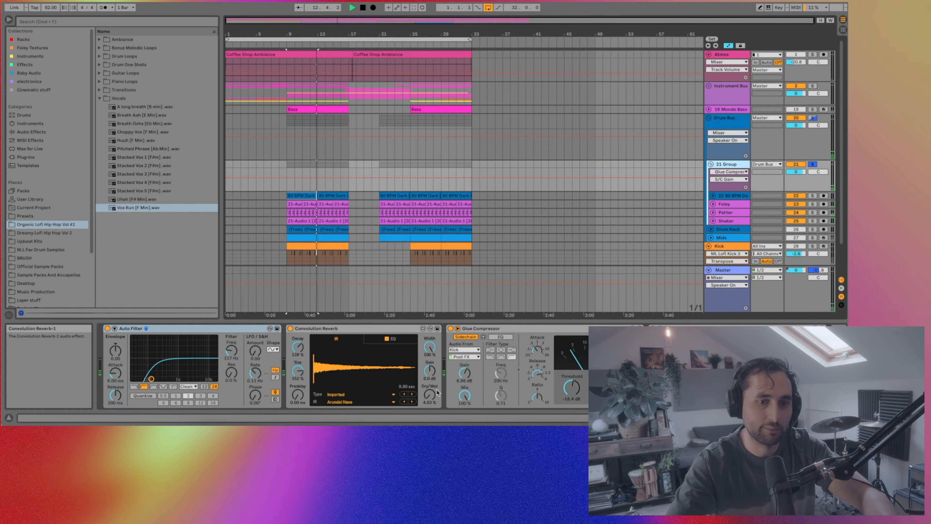
scroll(577, 340, right, 2)
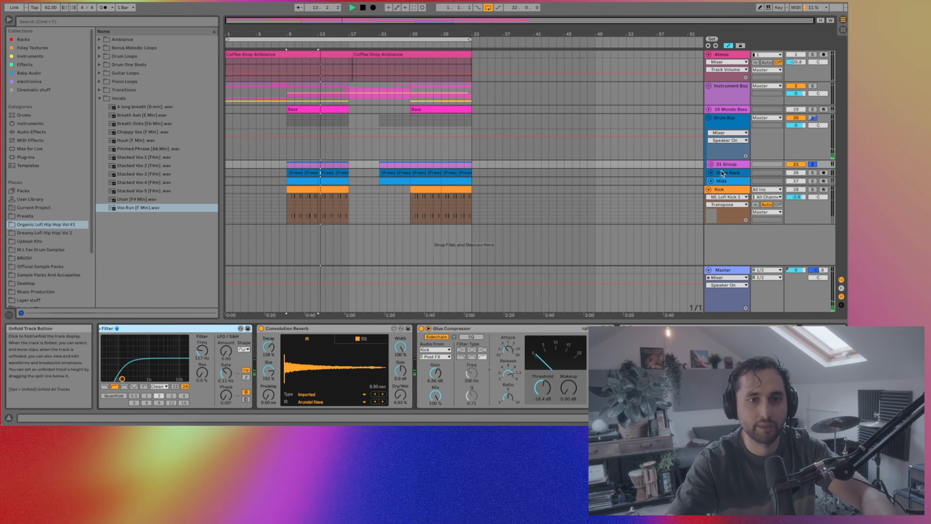
Inspect the soloed Drum Rack track's effects, compare its sound with Mono off and on, and fold the track.
click(710, 164)
click(728, 173)
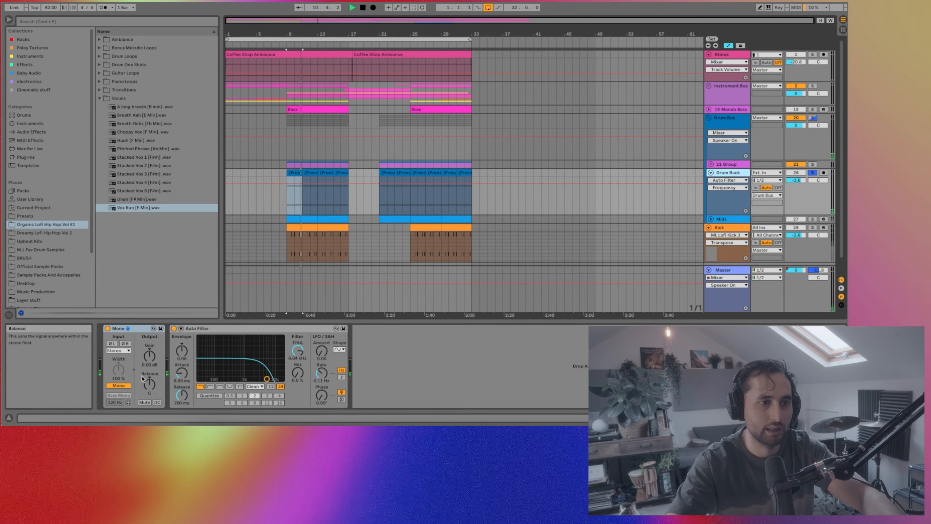
click(118, 385)
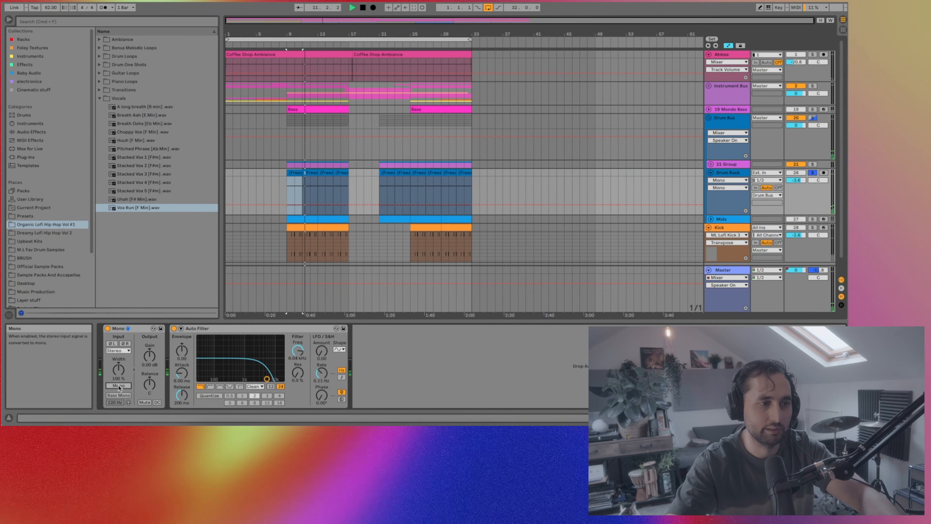
click(118, 385)
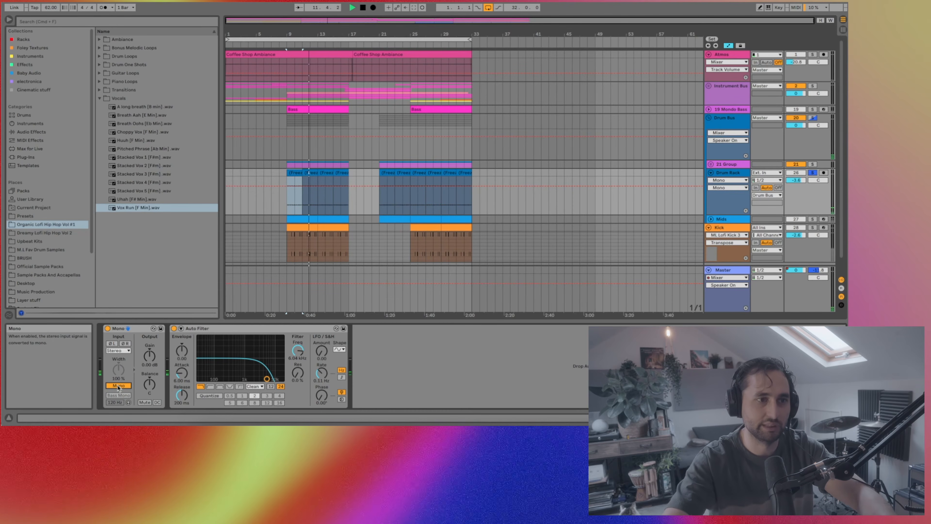
click(710, 173)
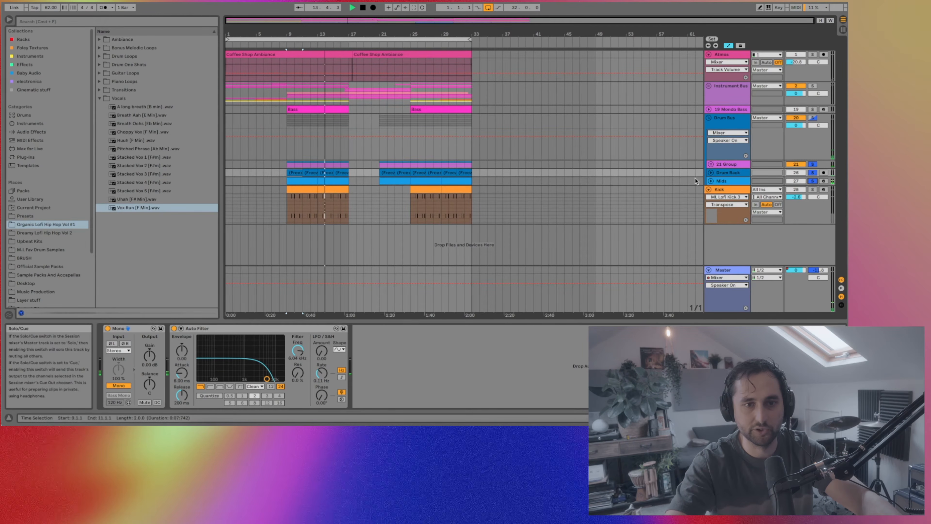
Unfold the soloed Mids track to inspect its Drum Rack, clear the solo and fold the Drum Bus.
click(710, 181)
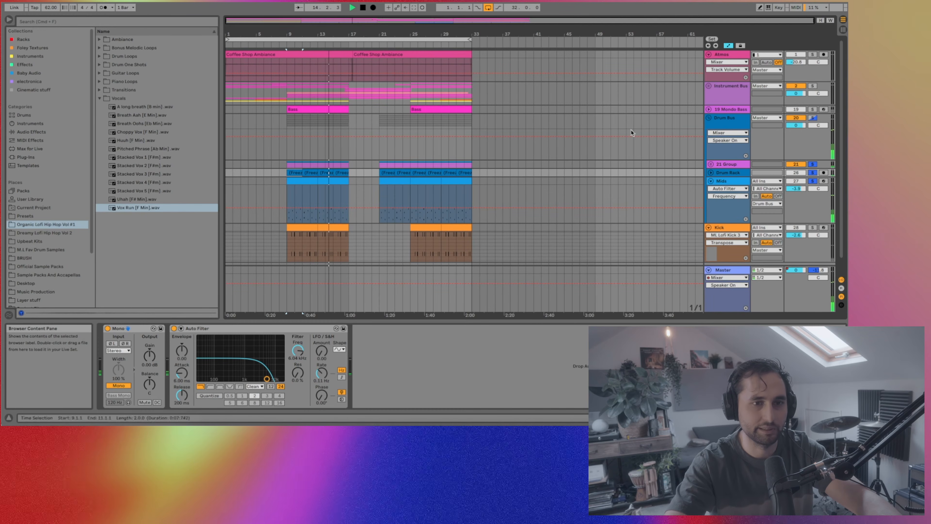
click(719, 181)
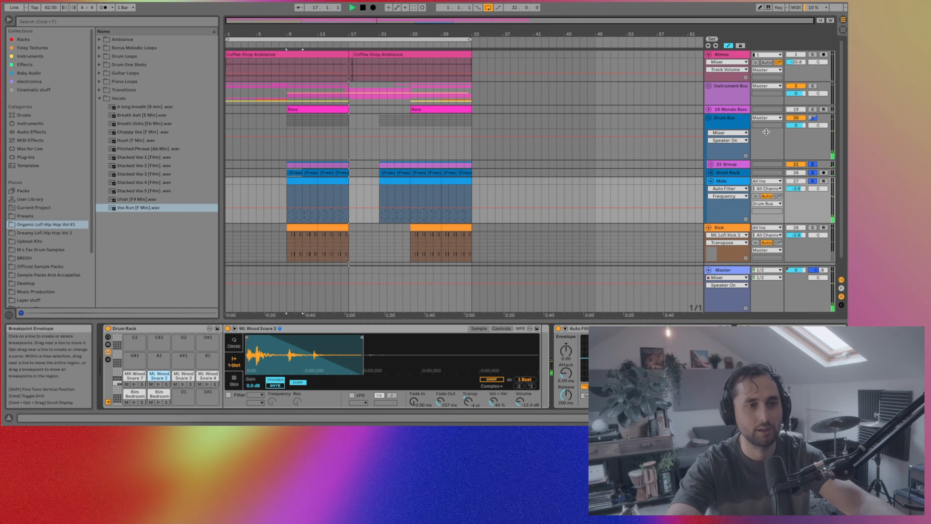
click(813, 182)
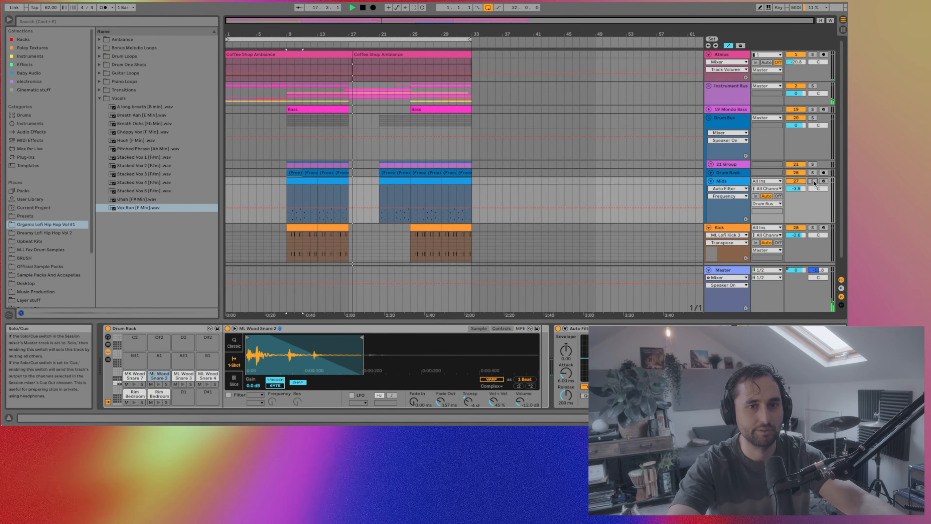
click(708, 118)
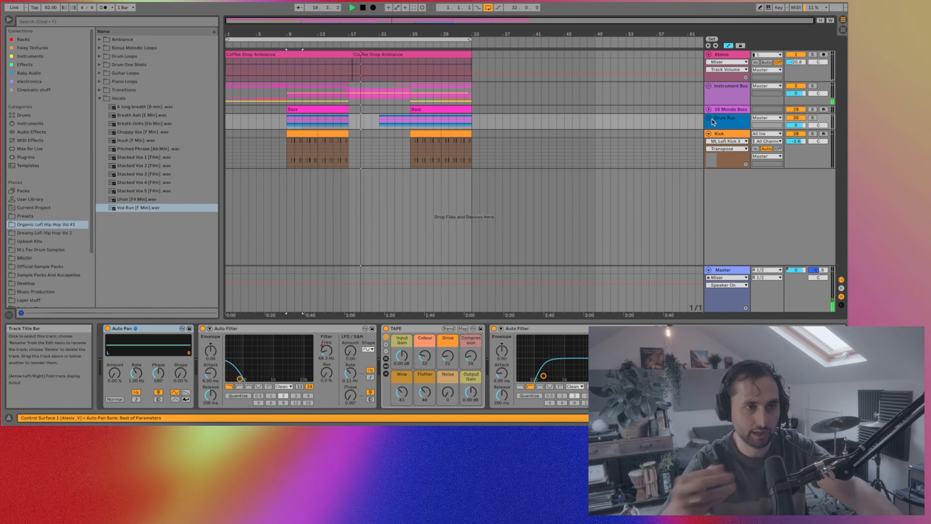
Show the Instrument Bus's Auto Filter frequency automation, play the arrangement from bar 1 to hear it, and fold the bus.
click(727, 94)
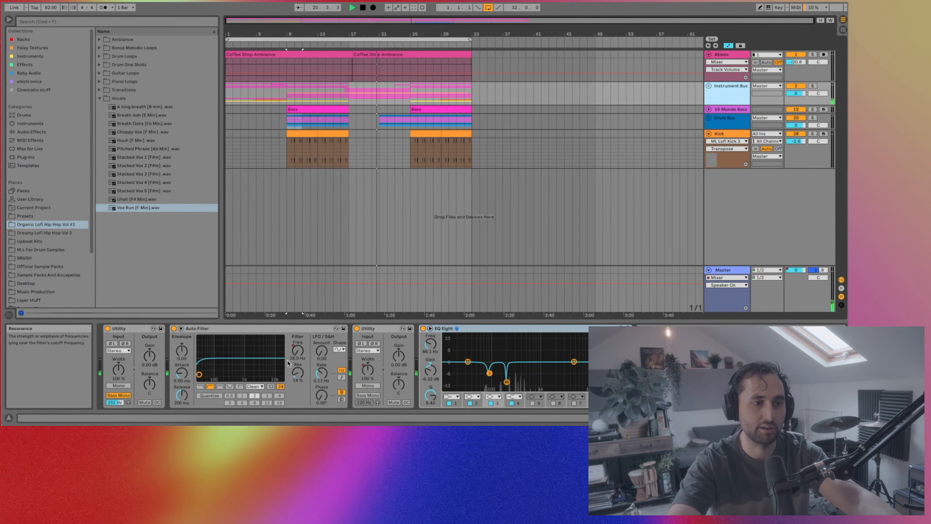
right_click(297, 350)
click(321, 353)
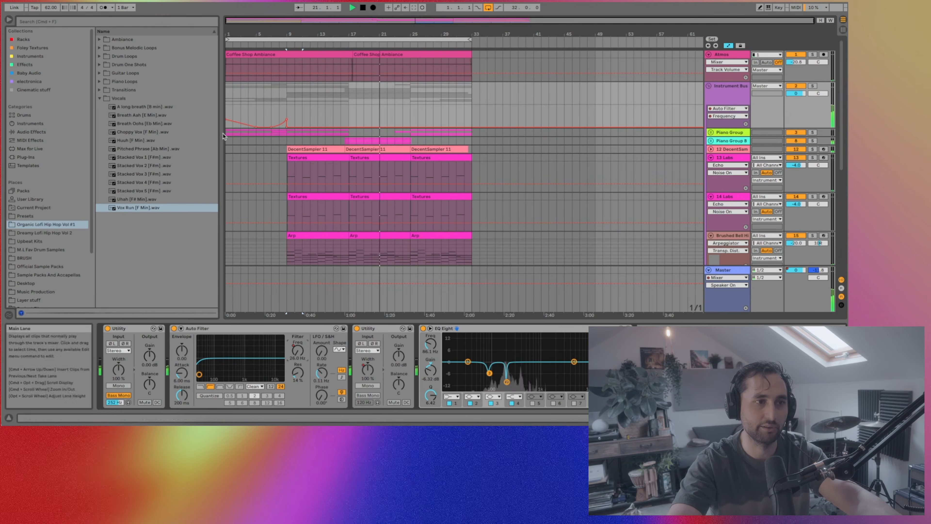
key(space)
click(226, 100)
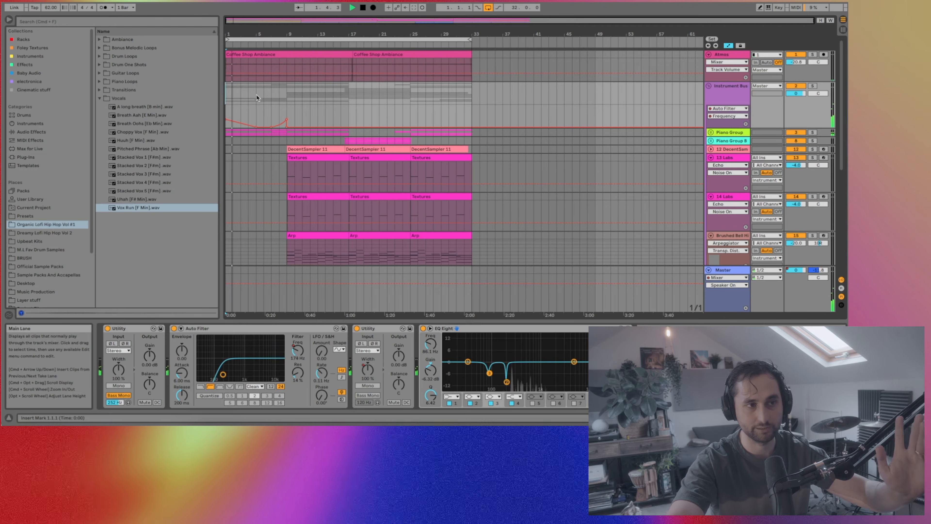
click(271, 106)
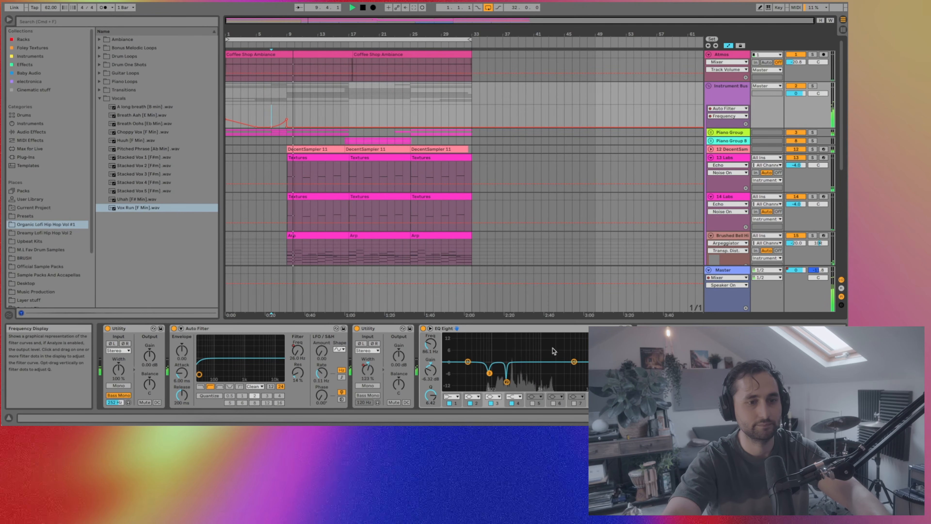
click(708, 86)
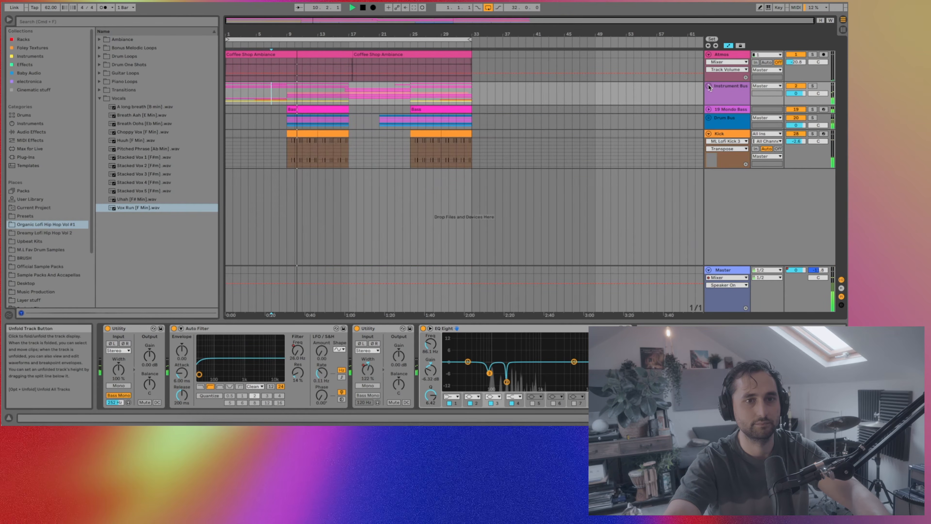
Show the Drum Bus's Auto Filter frequency automation and listen to the filter sweep between the drum sections.
click(729, 118)
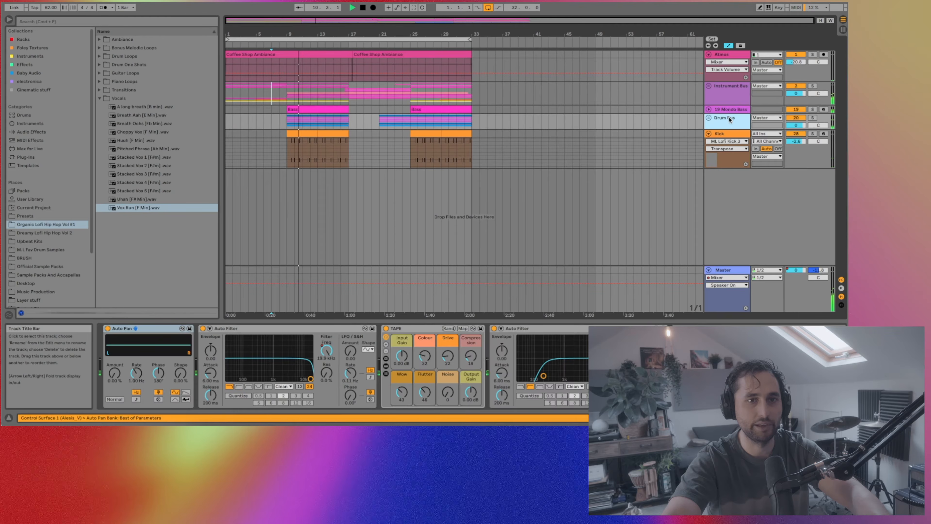
right_click(330, 357)
click(344, 364)
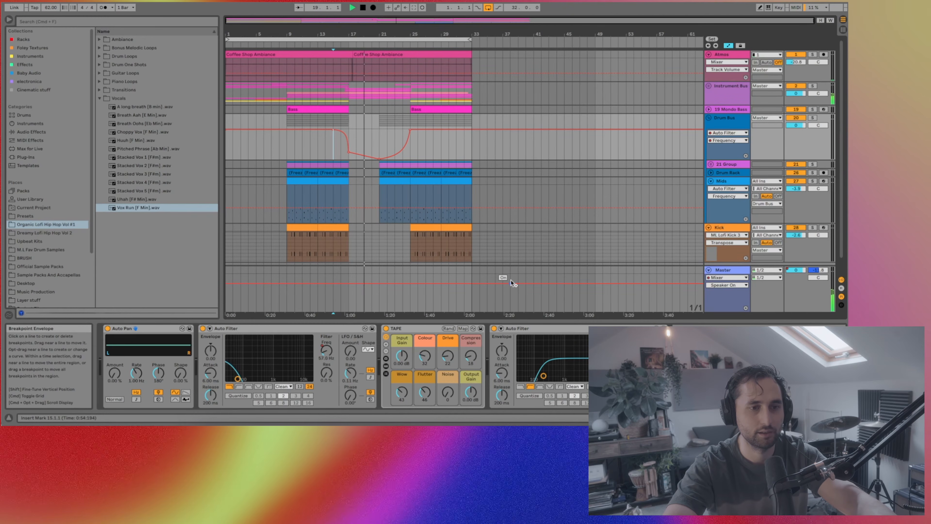
click(708, 118)
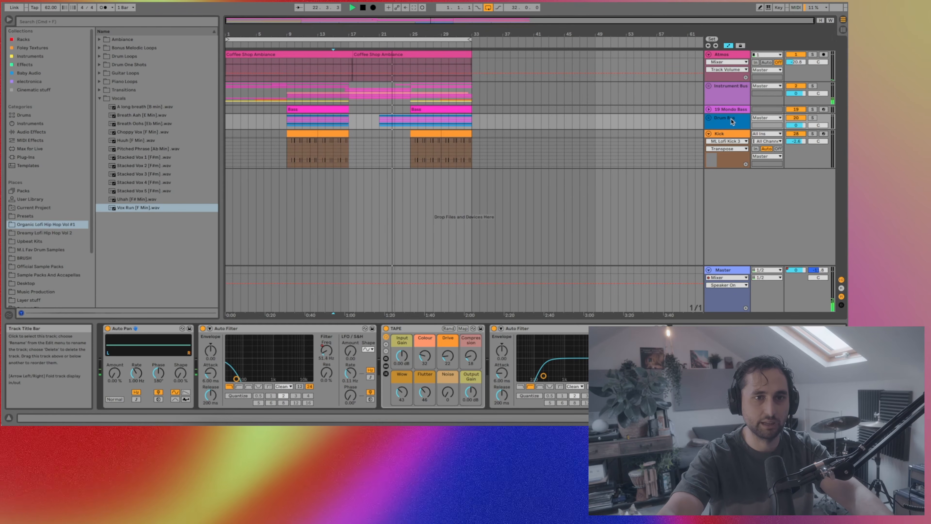
right_click(329, 350)
click(343, 355)
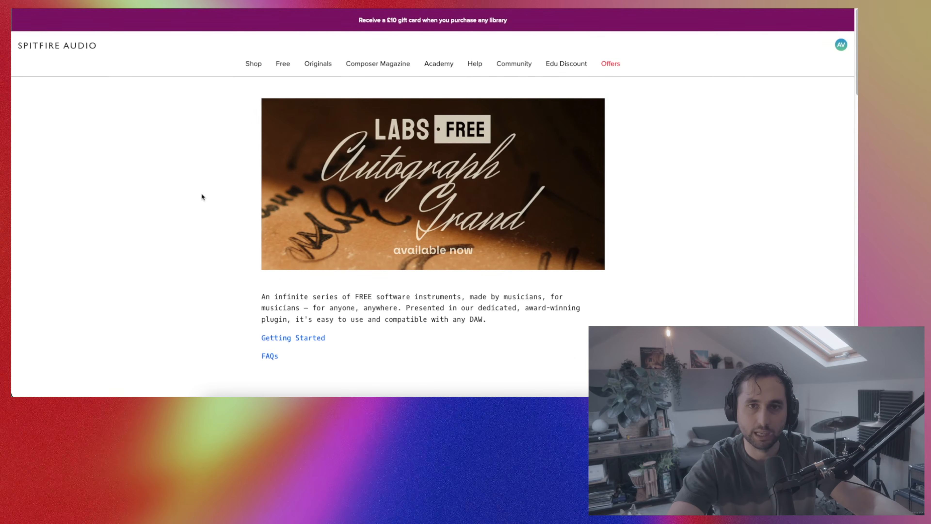
Browse the free LABS instruments on the Spitfire Audio website, from Autograph Grand down past Tape Piano.
scroll(277, 190, down, 1)
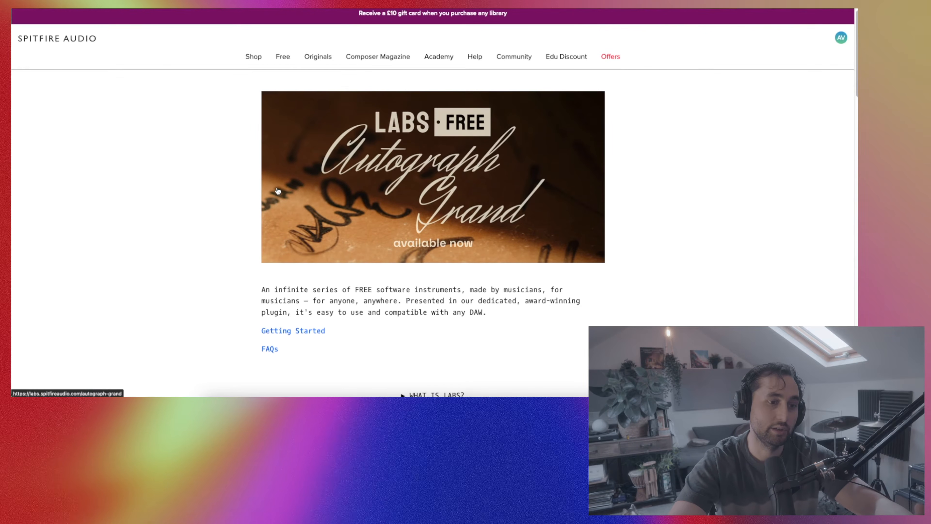
scroll(278, 191, down, 4)
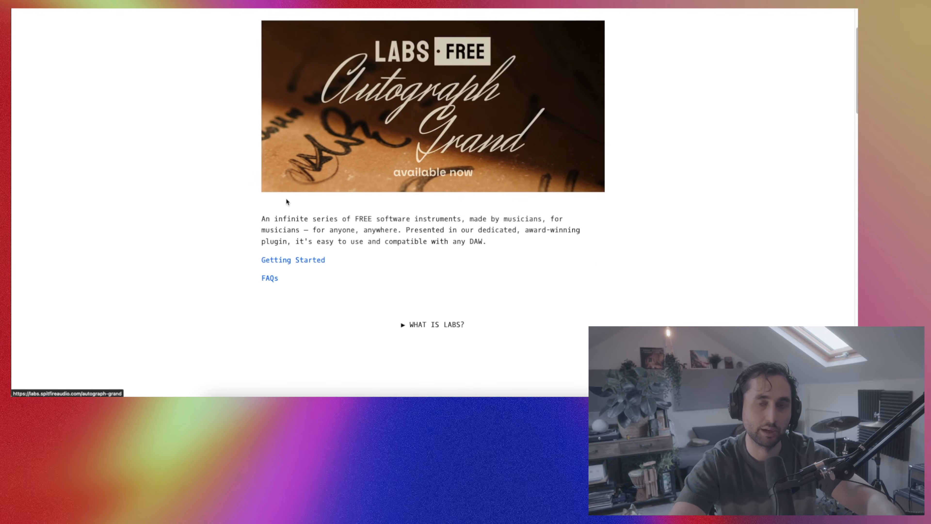
scroll(341, 198, down, 20)
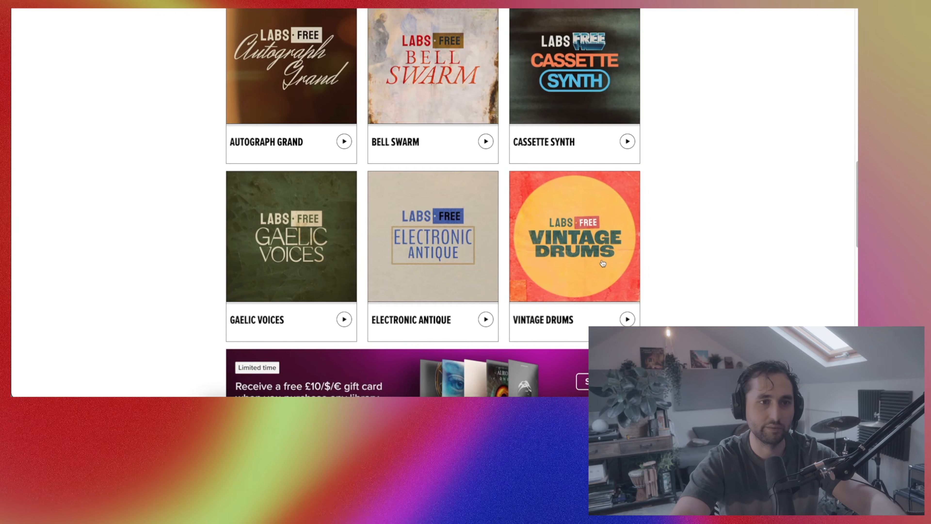
scroll(539, 220, down, 2)
scroll(539, 220, down, 10)
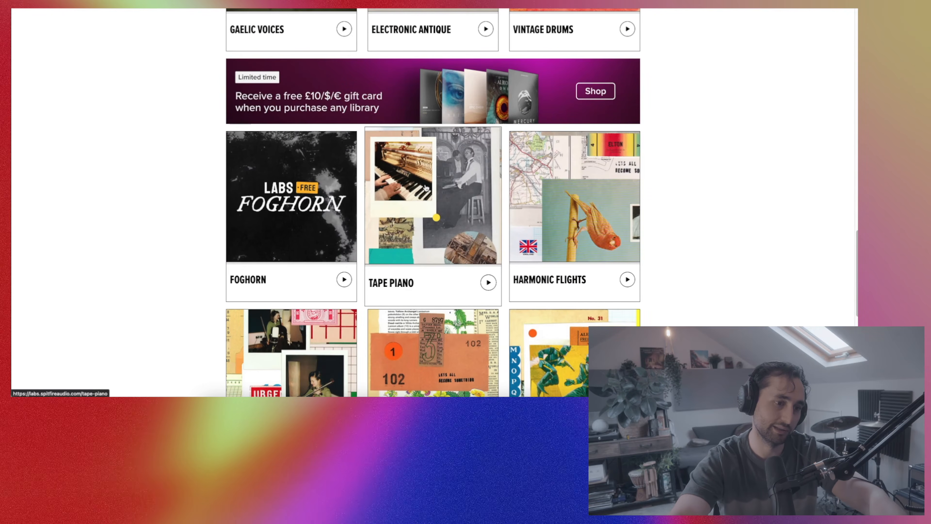
scroll(427, 190, down, 2)
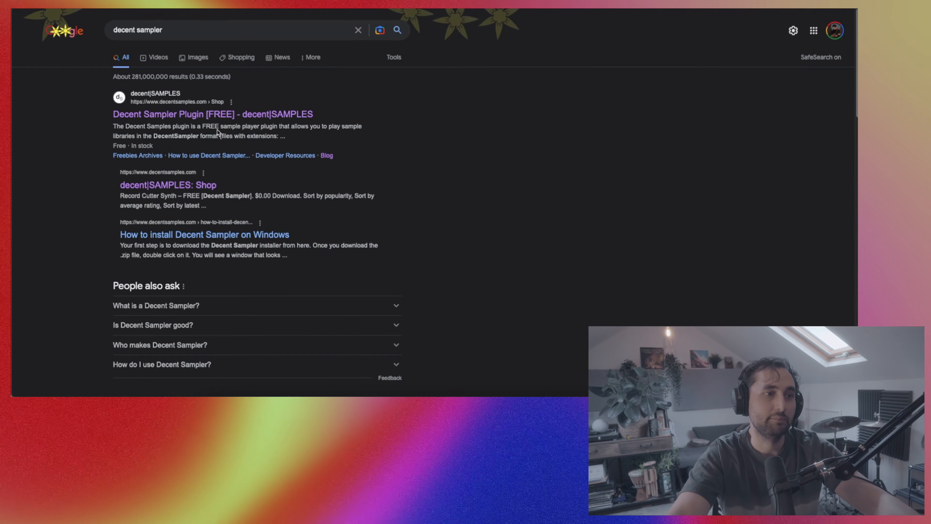
Open the free Decent Sampler Plugin page on the decent|SAMPLES website from the search results.
click(214, 115)
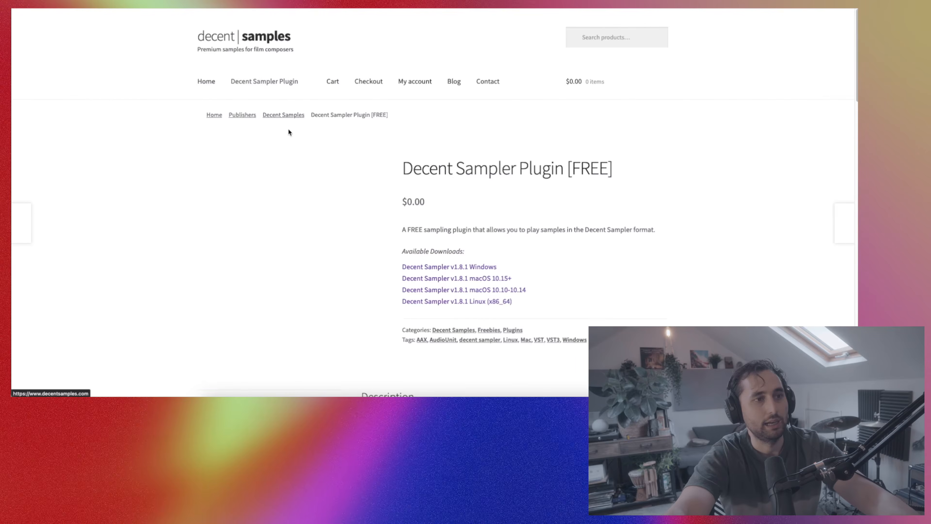